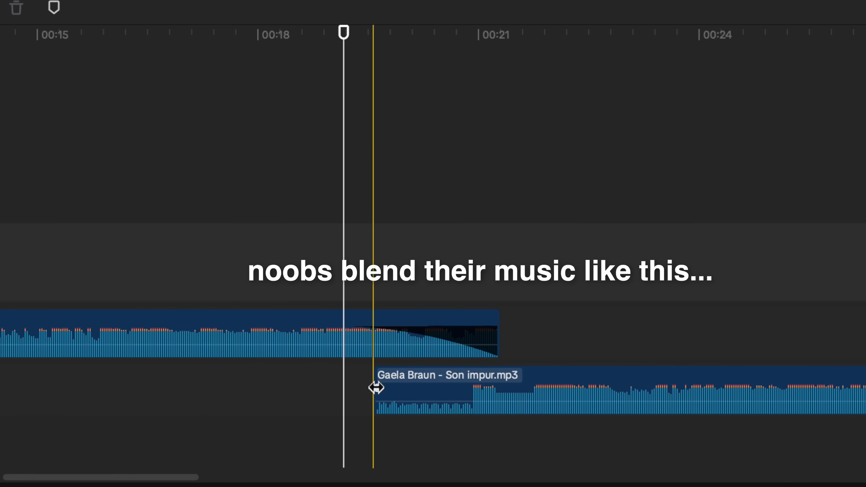
- Add a fade-in to the start of the Son impur clip
drag(376, 387, 493, 385)
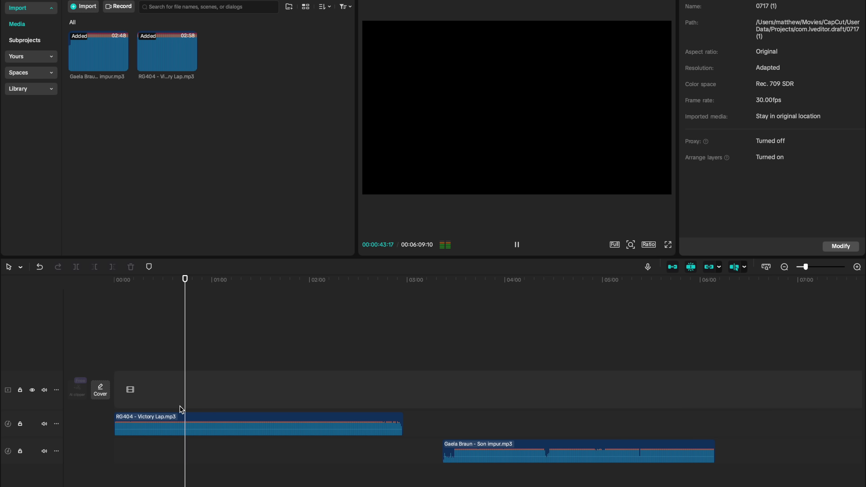
- Shorten Victory Lap to end at the playhead and move Son impur earlier to about 0:38
key(space)
click(182, 423)
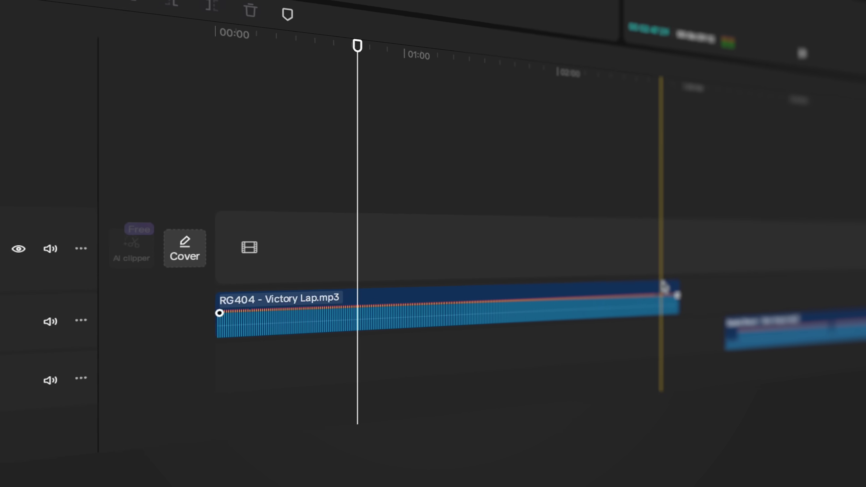
drag(667, 276, 392, 267)
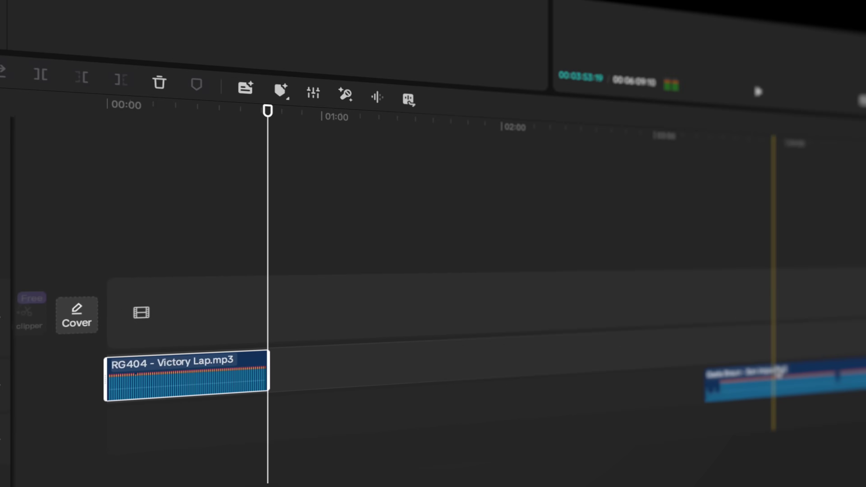
drag(399, 453, 238, 454)
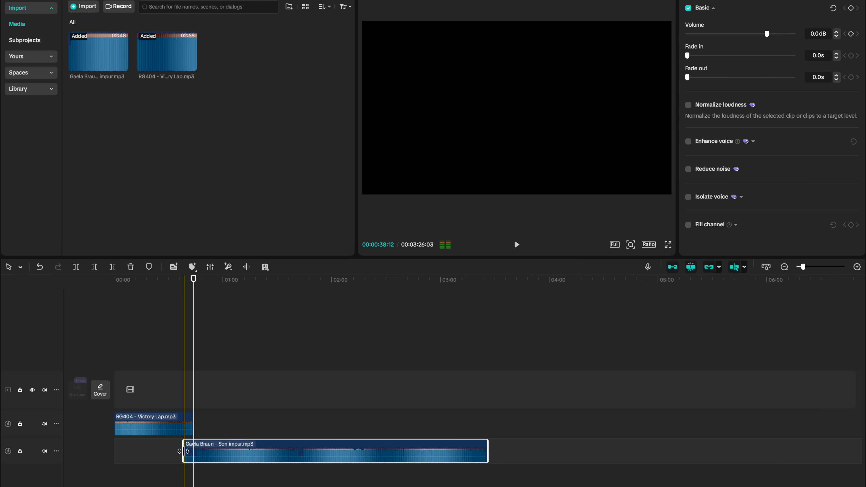
- Auto-mark Victory Lap's beats using Beats 2
scroll(183, 451, up, 5)
scroll(214, 389, up, 3)
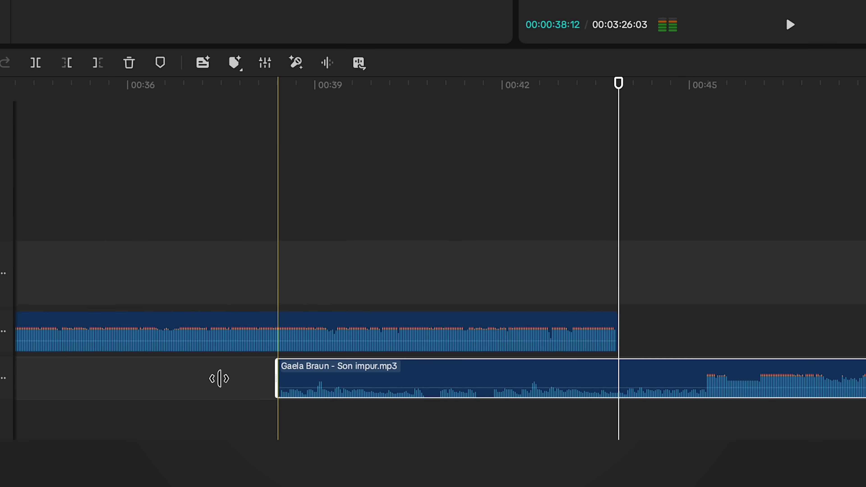
click(541, 339)
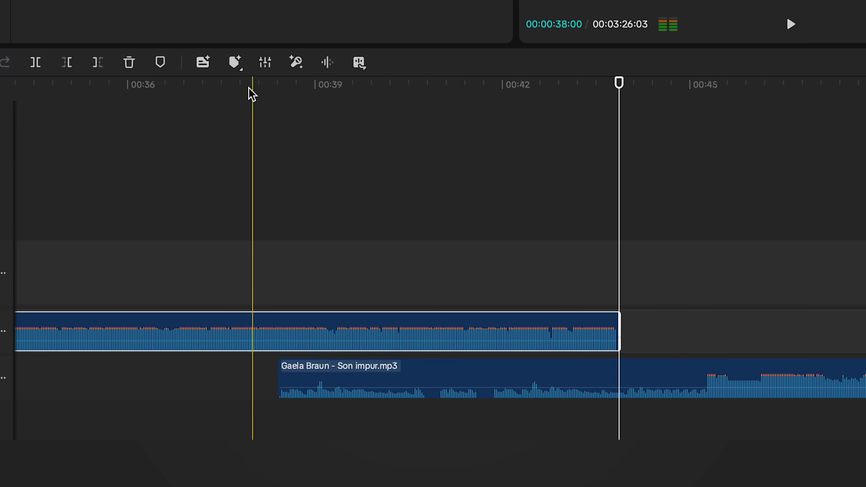
click(239, 67)
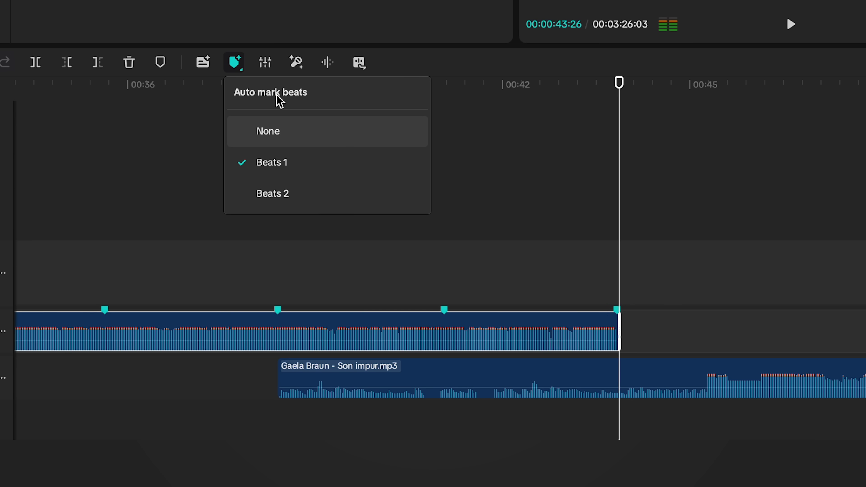
click(296, 193)
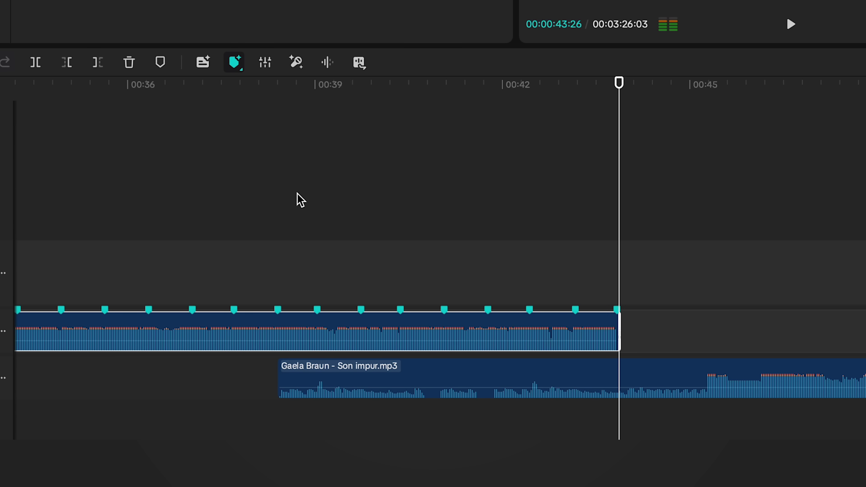
- Trim Son impur's start so it begins where Victory Lap ends, then play the transition
scroll(555, 294, up, 5)
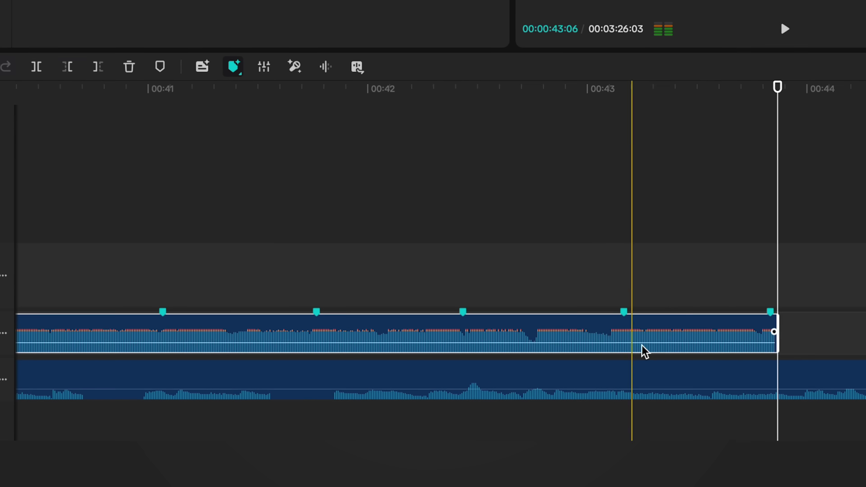
scroll(740, 333, down, 5)
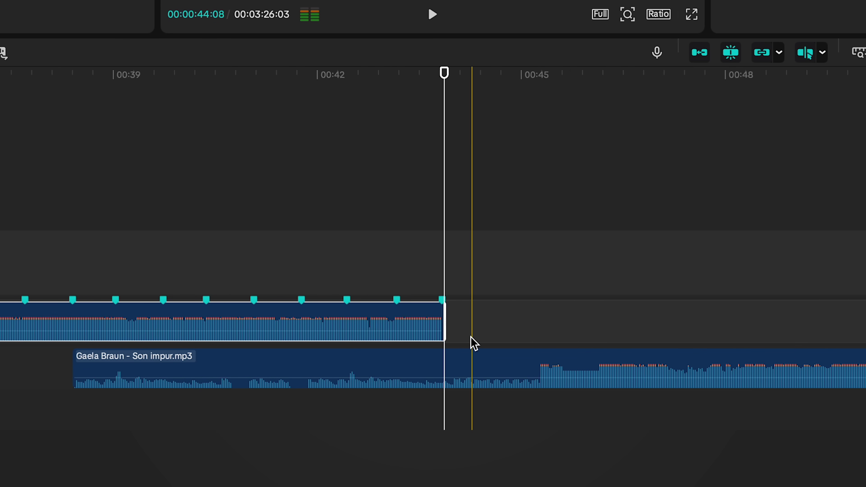
drag(74, 368, 188, 357)
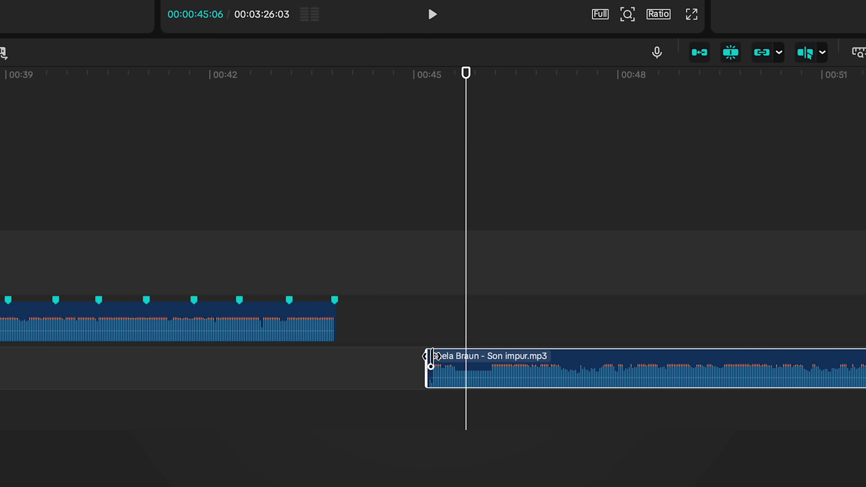
scroll(433, 357, up, 5)
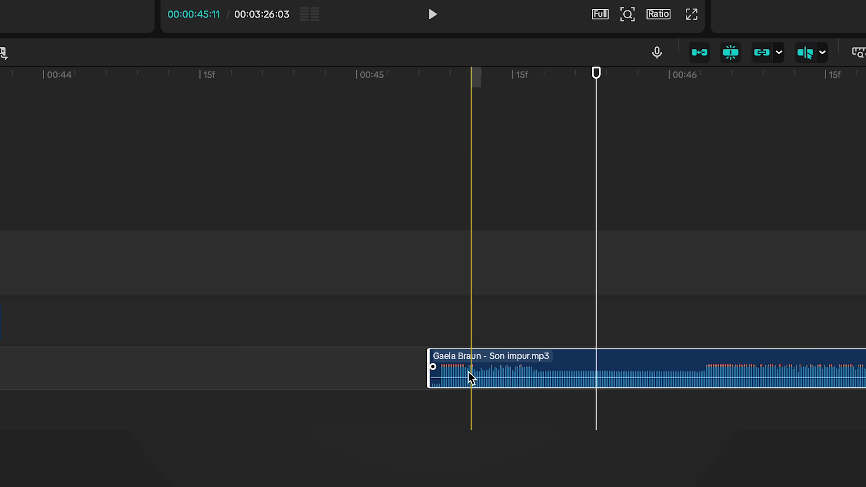
scroll(471, 376, down, 5)
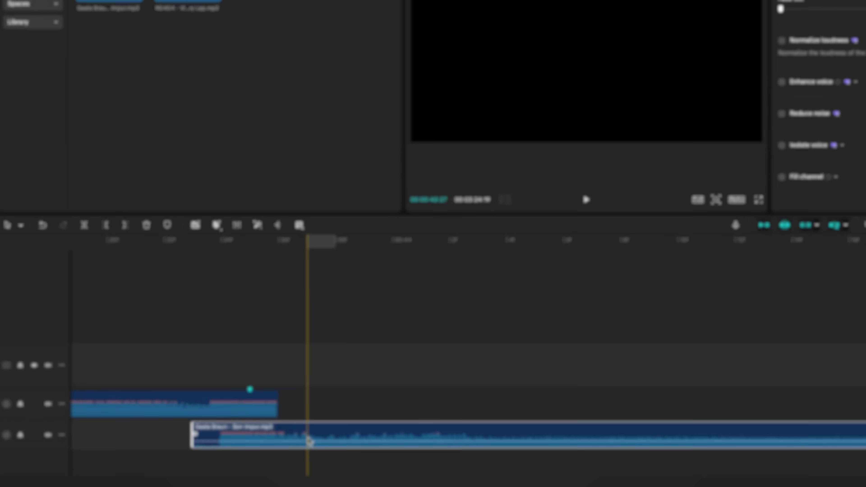
key(space)
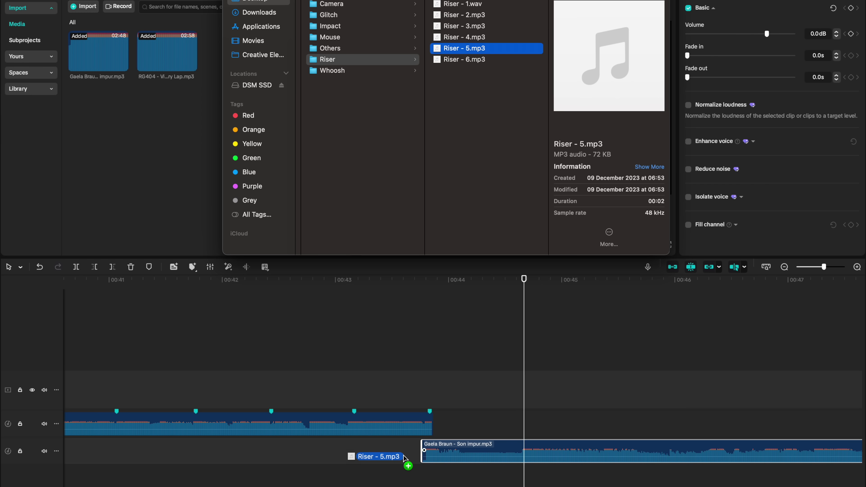
- Drop Riser - 5.mp3 onto a new audio track below the music tracks
drag(404, 457, 402, 457)
drag(560, 423, 466, 453)
key(super+equal)
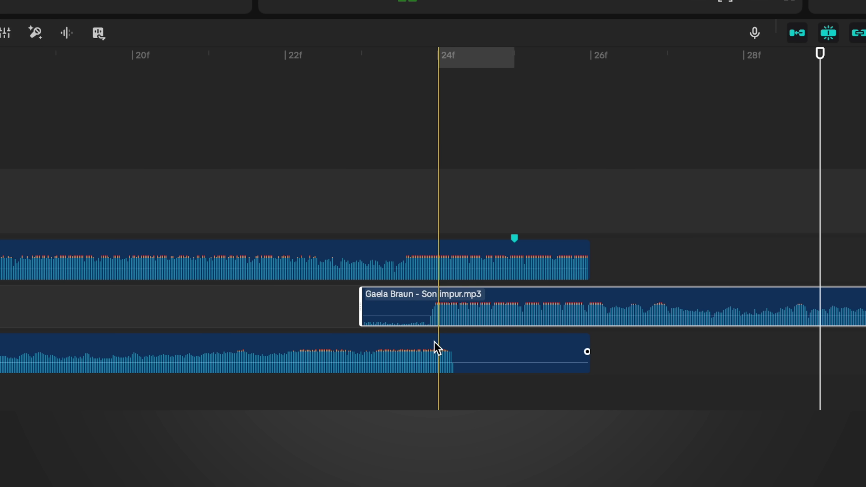
- Play the riser over the transition with the timeline zoomed out, then reselect Victory Lap
click(438, 348)
key(super+minus)
key(space)
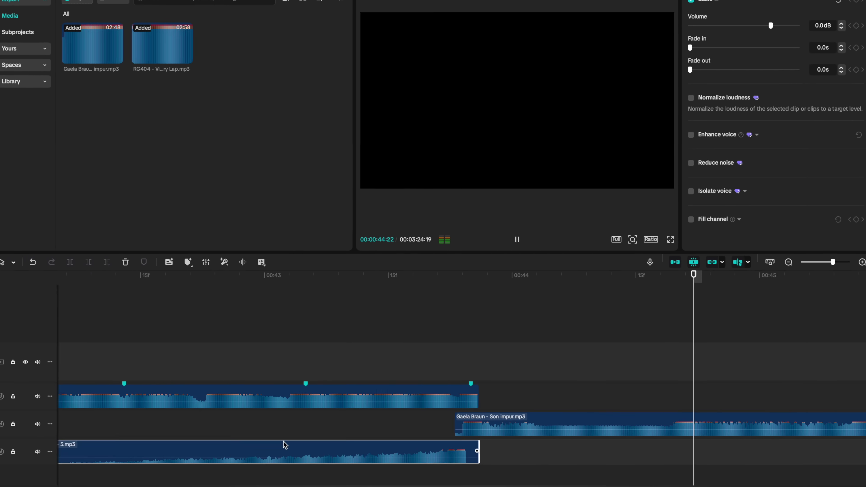
key(super+minus)
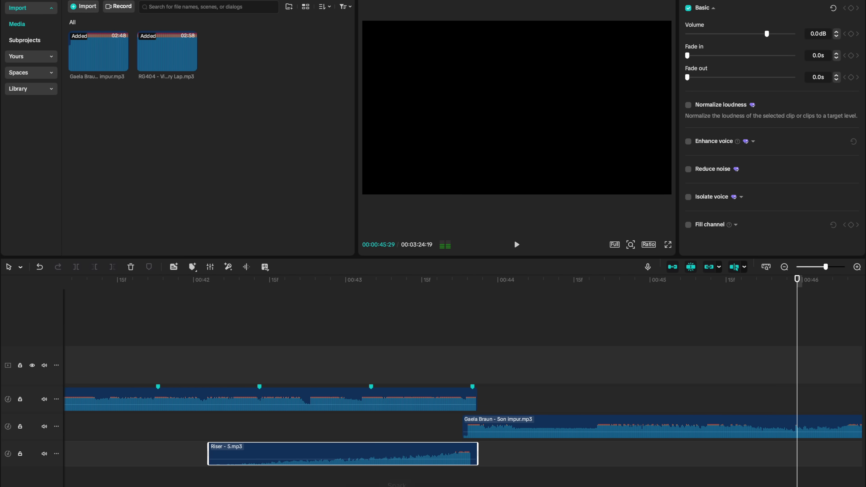
click(349, 479)
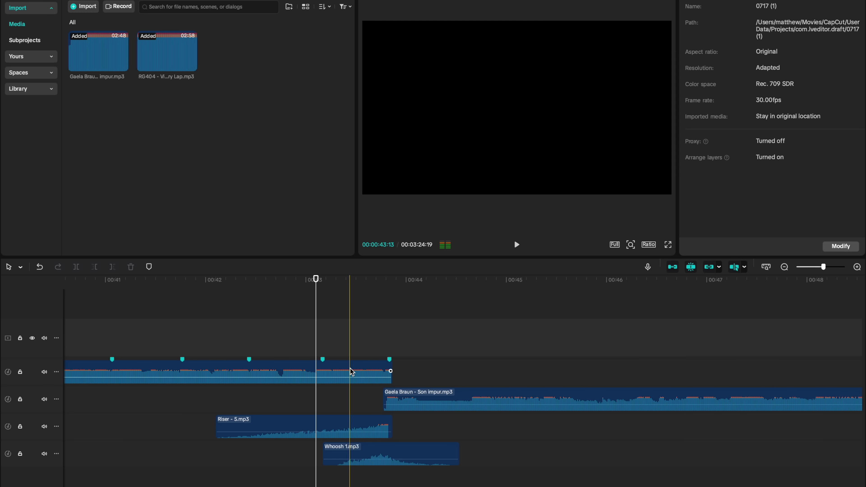
click(351, 372)
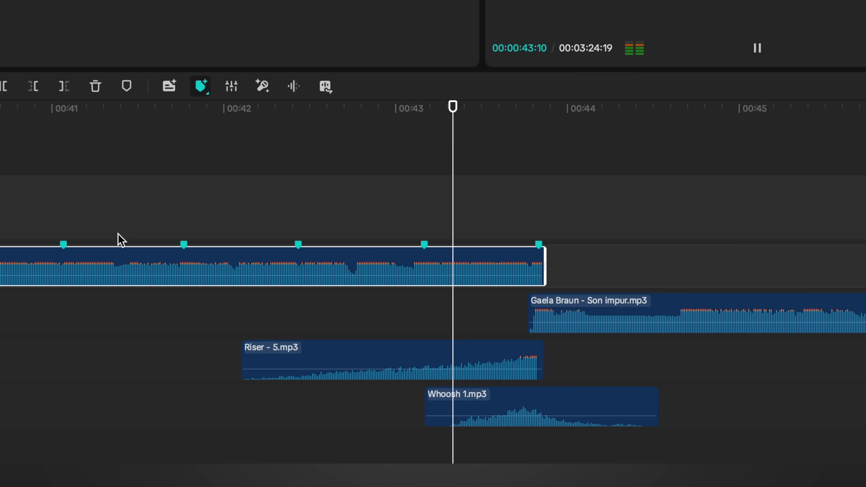
- Split Victory Lap at a beat marker near 0:42, move the tail lower, and extend its start earlier
click(183, 242)
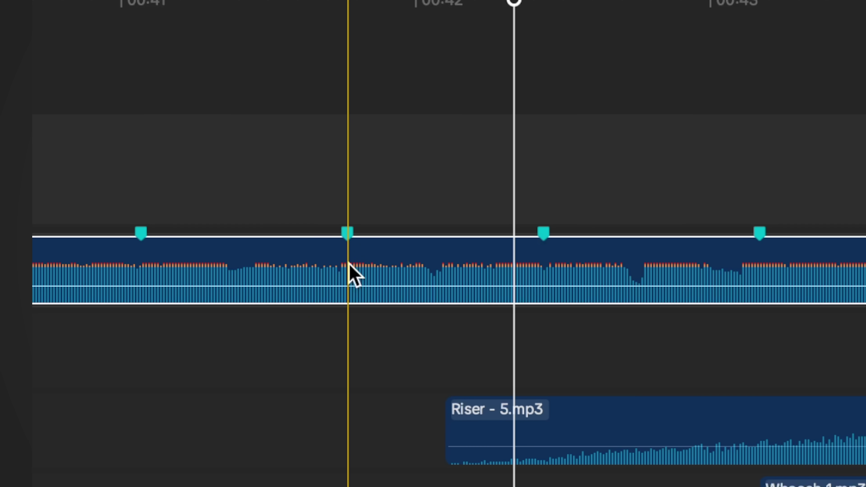
key(super+b)
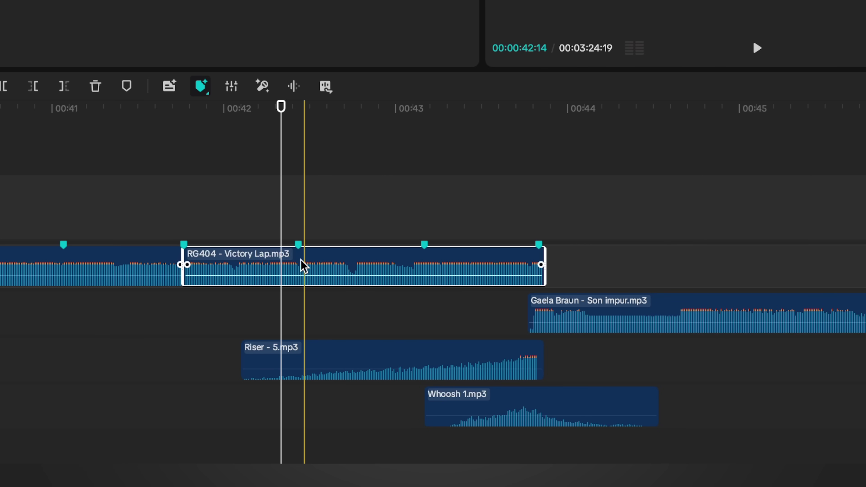
drag(312, 267, 312, 321)
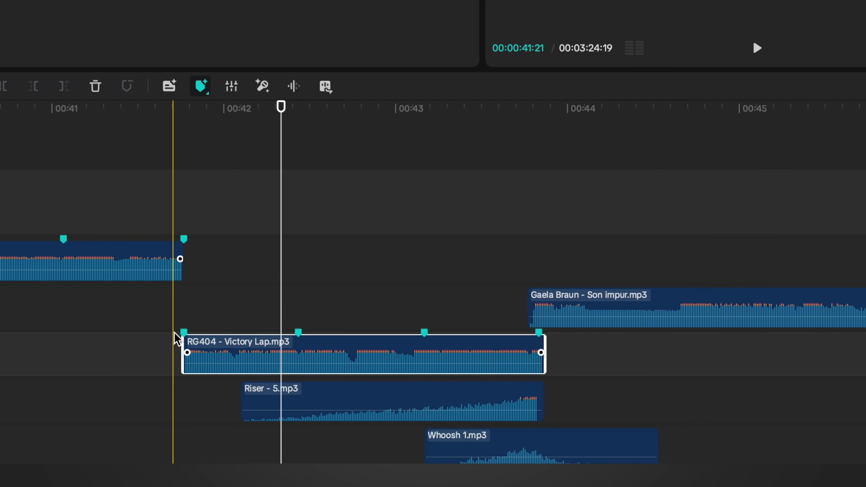
drag(183, 345, 166, 347)
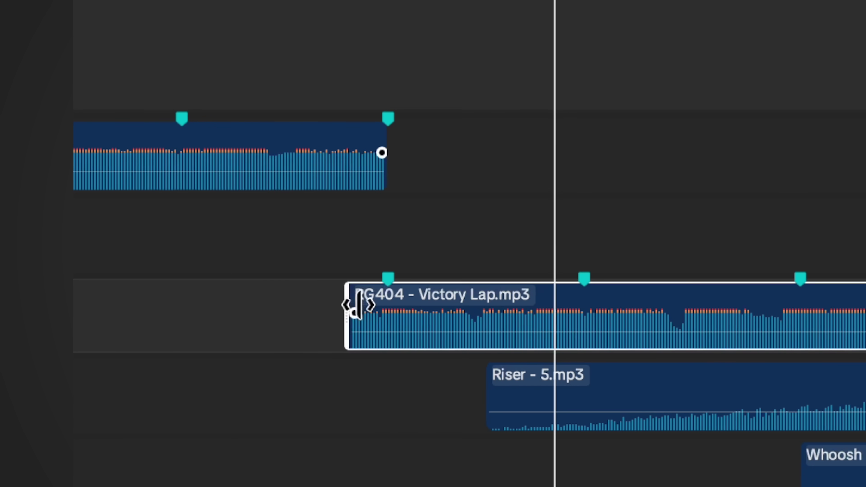
drag(358, 305, 330, 308)
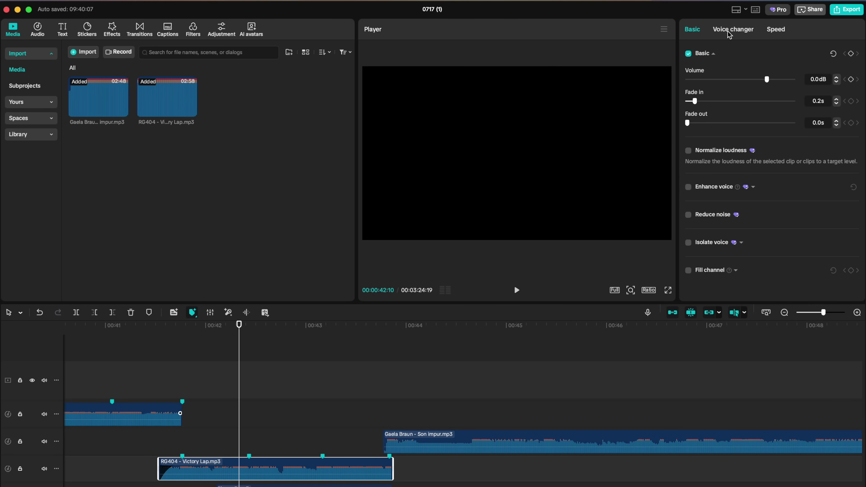
- Try the Echoey voice filter on the split piece, then apply Archibald instead
click(728, 32)
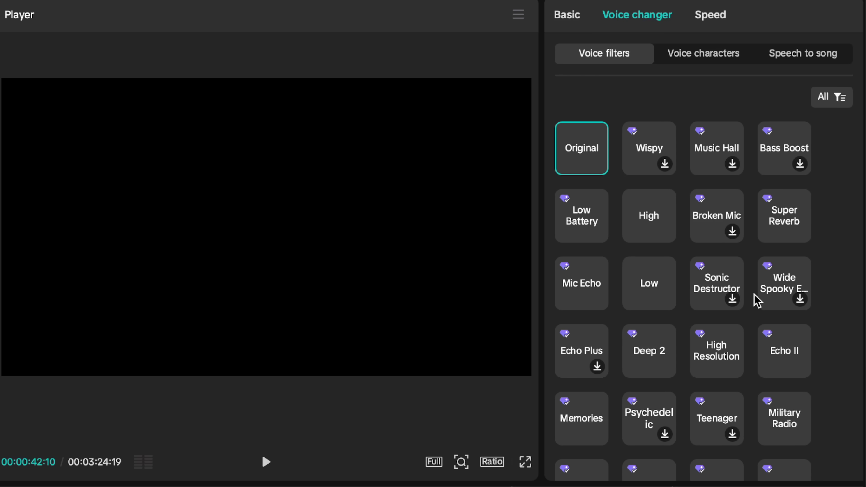
scroll(754, 294, down, 10)
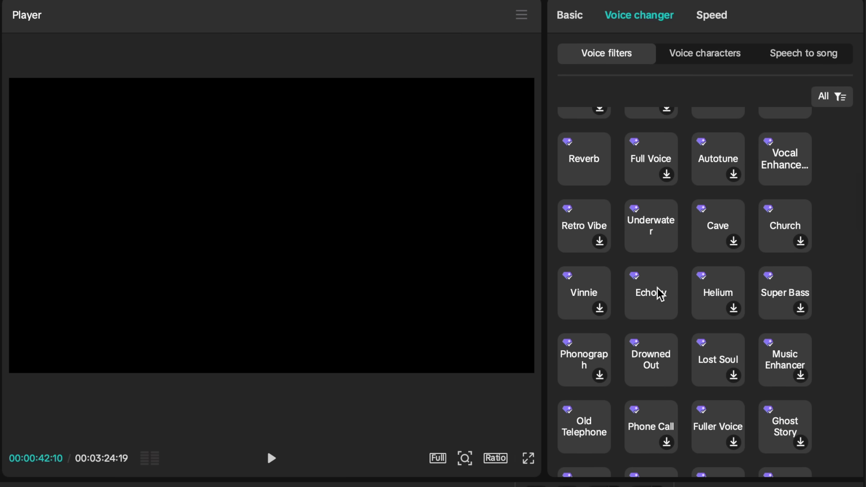
click(658, 294)
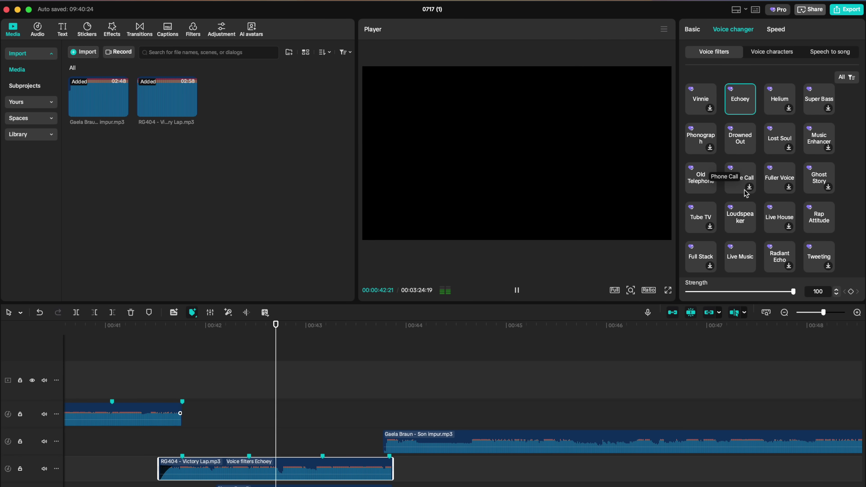
scroll(746, 193, up, 5)
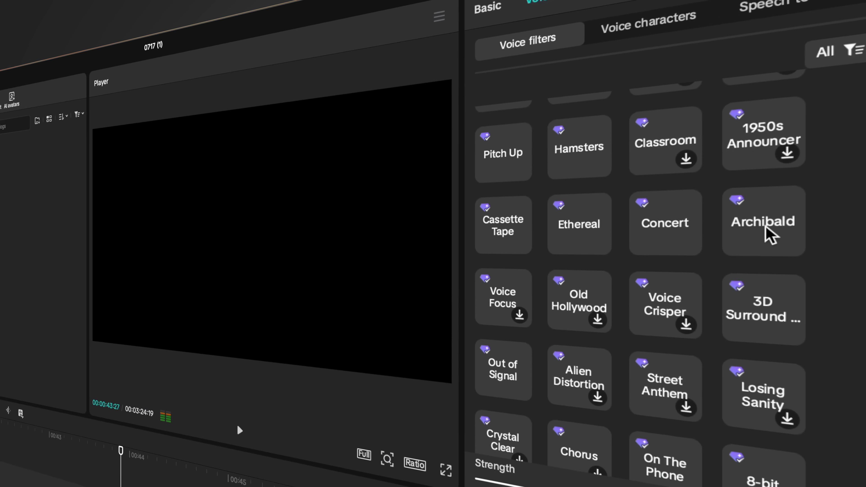
click(737, 229)
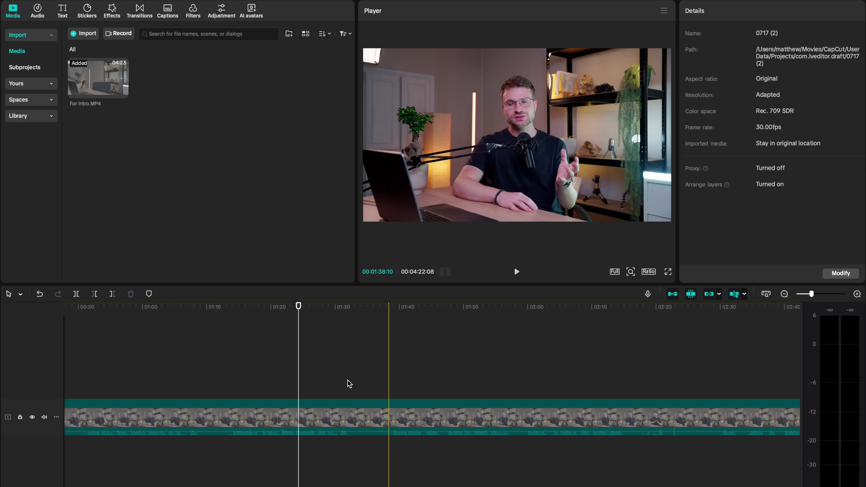
- Replay the talking-head video from around 1:14
click(234, 376)
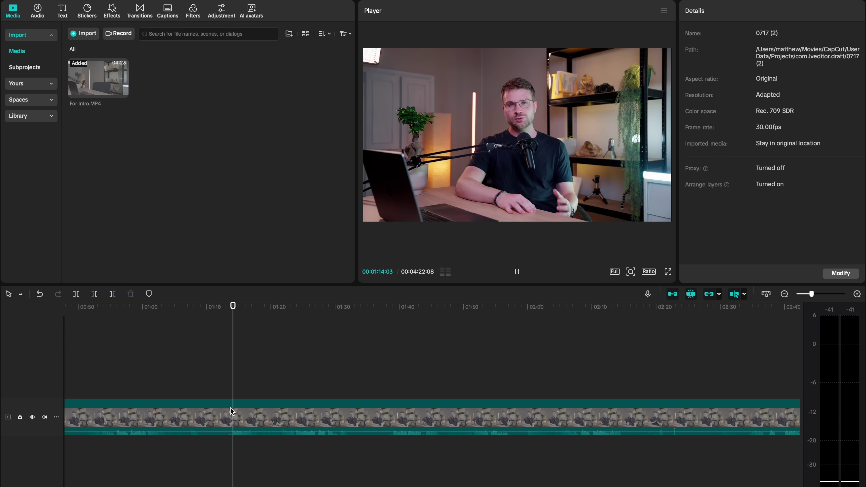
key(space)
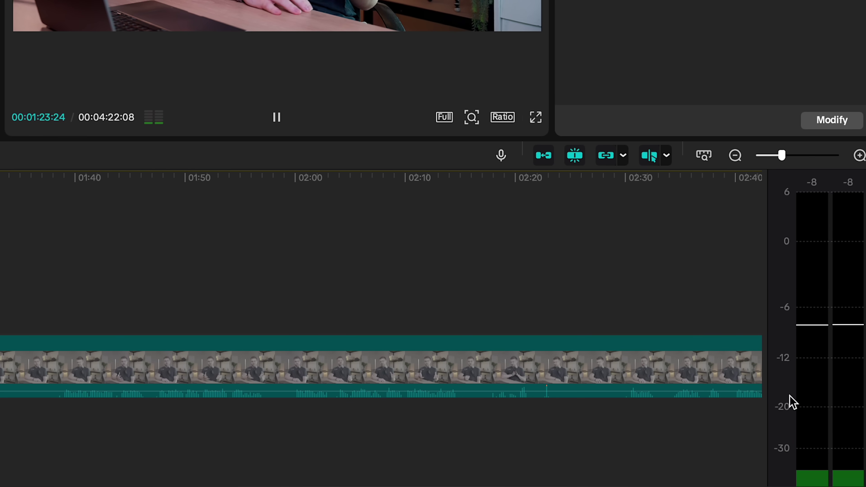
key(space)
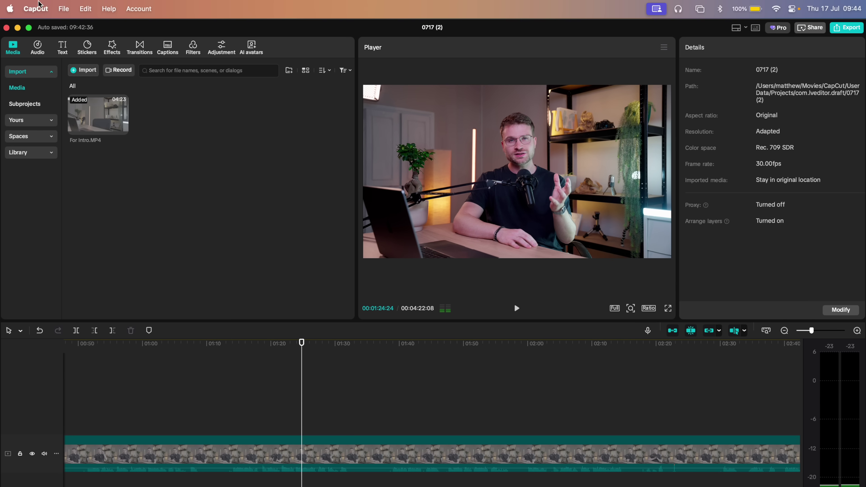
- Set Target loudness to YouTube (-14 LUFS) in the Edit preferences and save
click(47, 38)
click(406, 167)
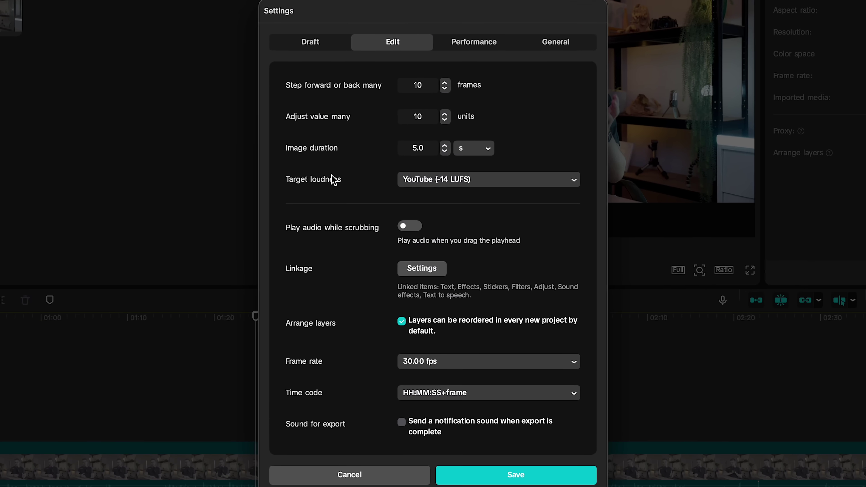
click(417, 184)
click(435, 202)
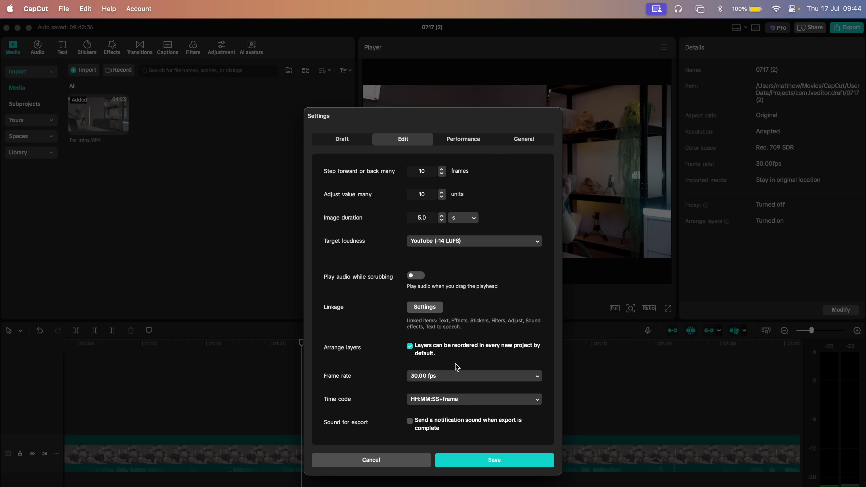
click(468, 462)
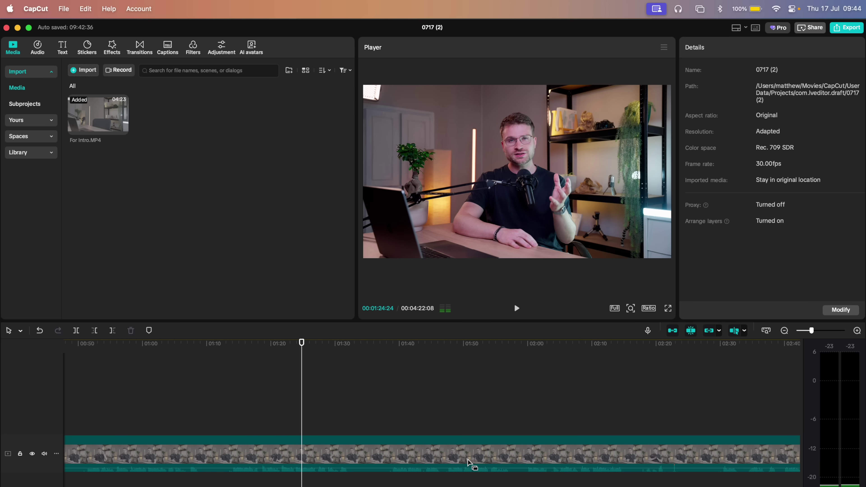
- Enable Normalize loudness (-14 LUFS) on the talking-head clip's audio
click(301, 455)
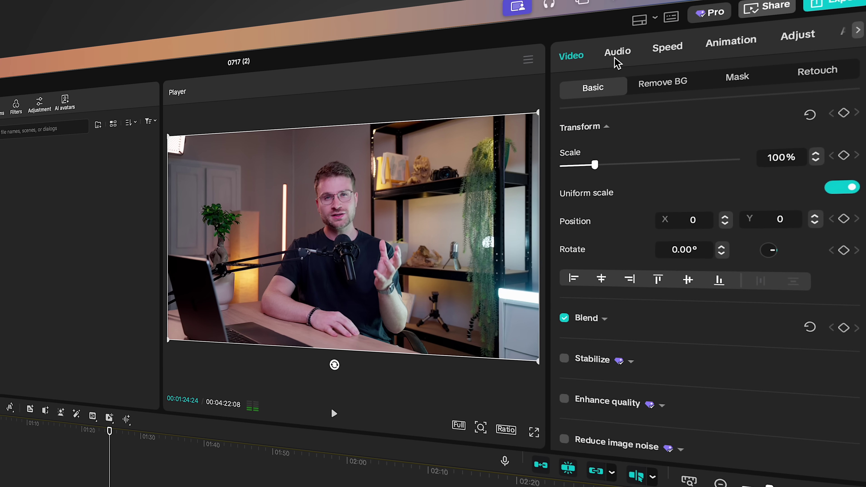
click(722, 47)
scroll(579, 255, down, 1)
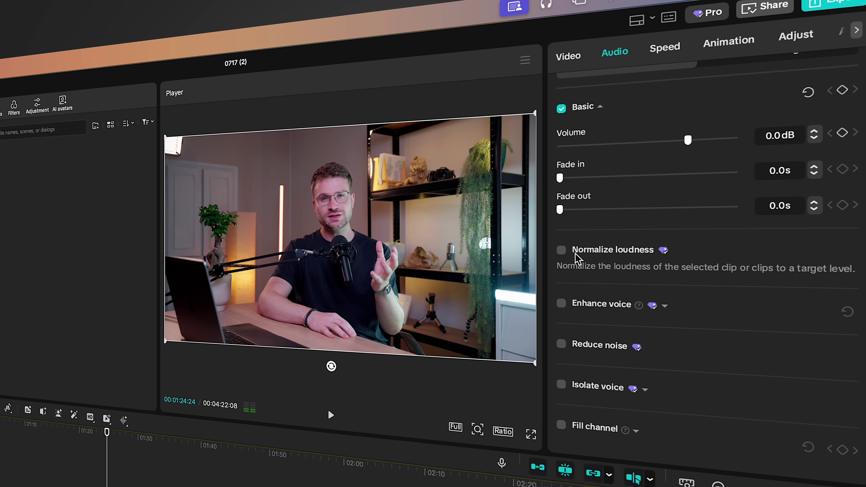
click(561, 252)
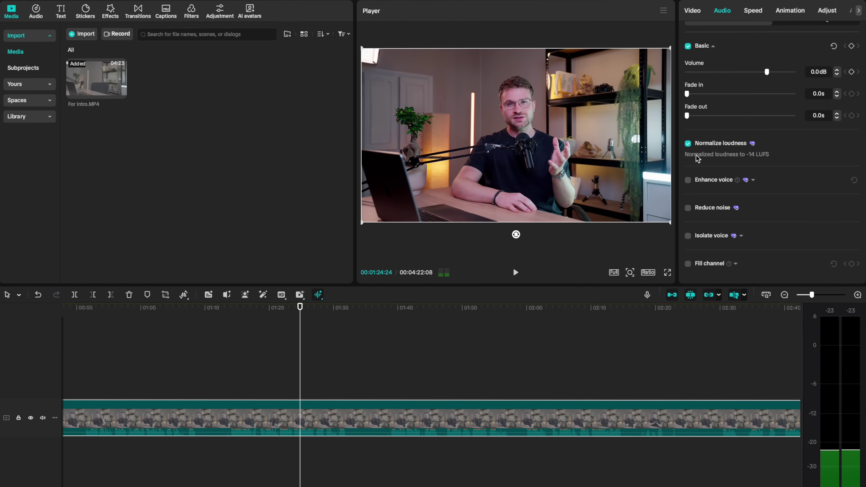
scroll(283, 371, up, 5)
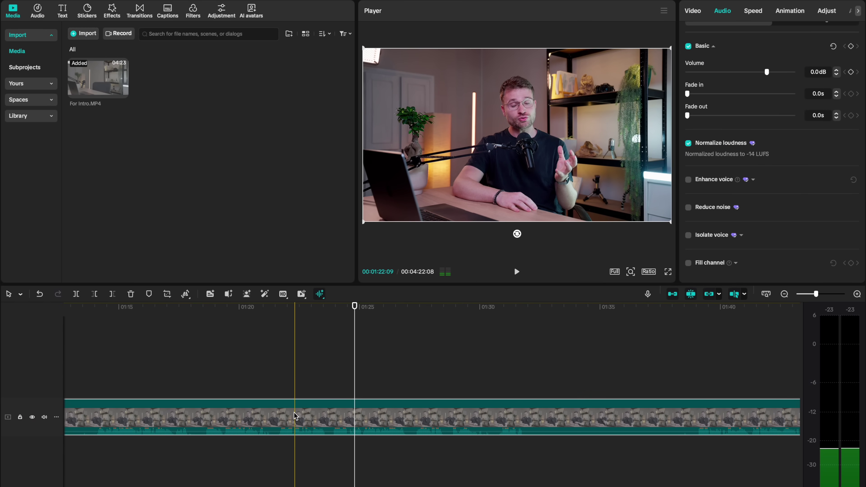
- Listen to the normalized audio, then lower the clip volume slightly below 0 dB
key(space)
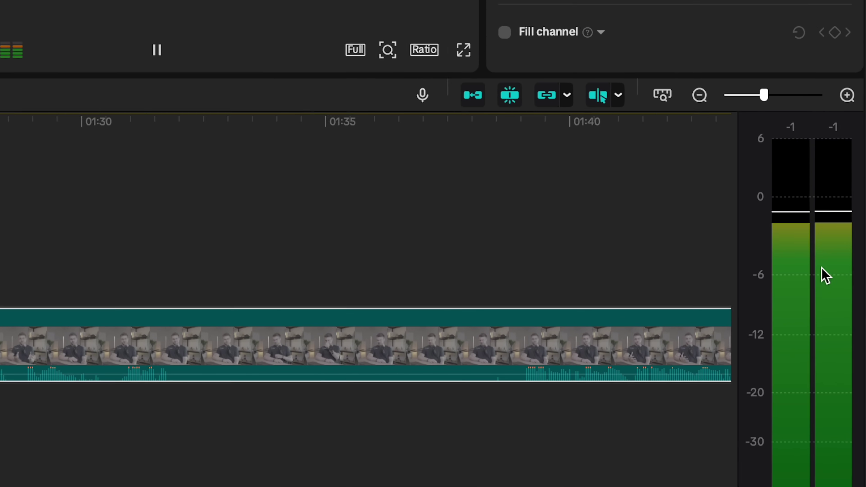
key(space)
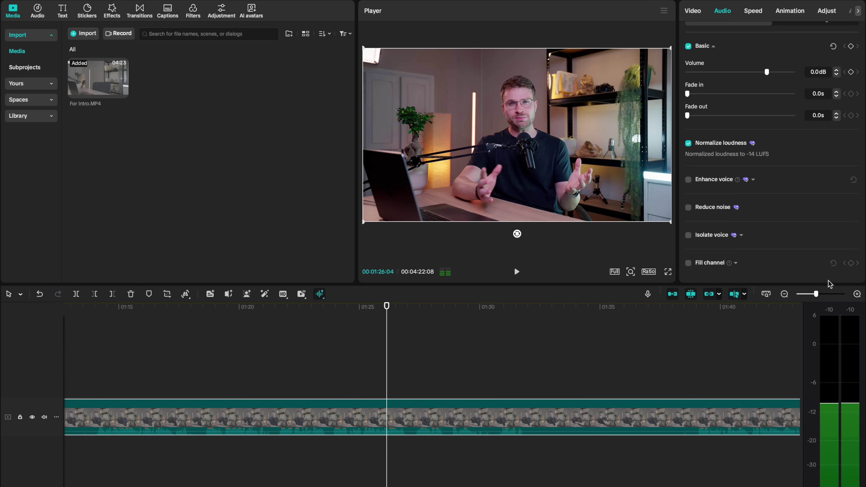
click(836, 75)
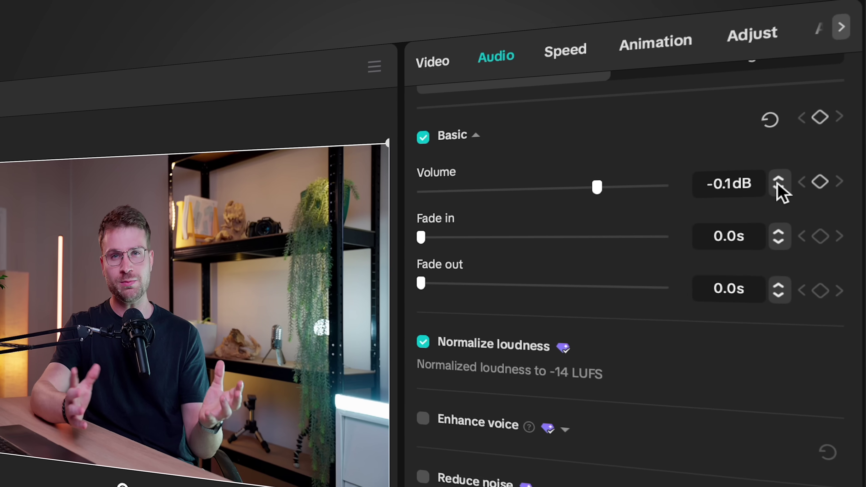
click(836, 75)
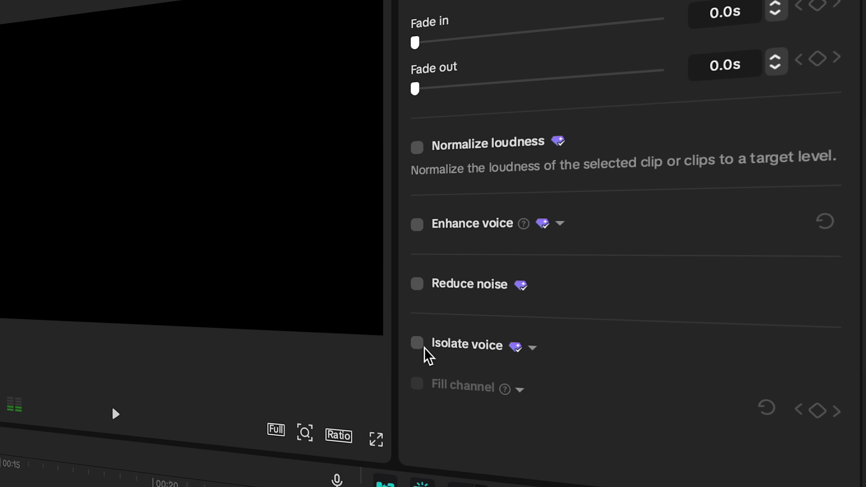
- Turn on Isolate voice for the recording in the Audio panel
click(417, 343)
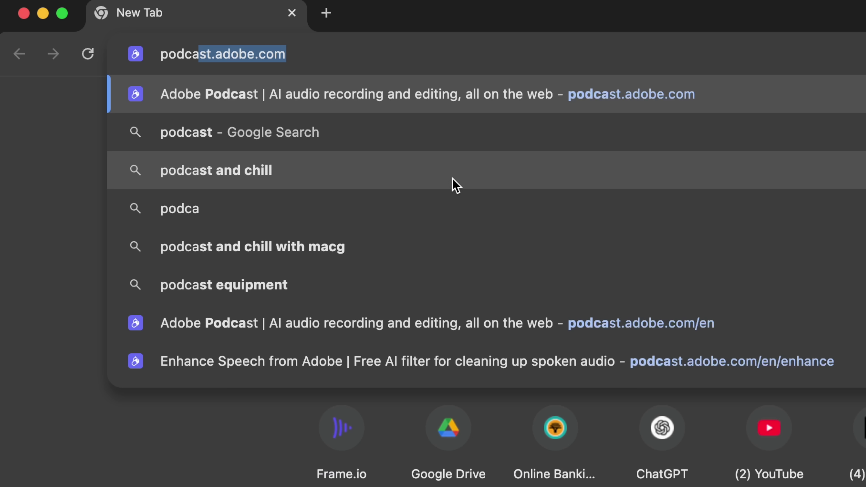
- Open Adobe Podcast's Enhance Speech tool, then cancel the file picker without choosing a file
click(382, 92)
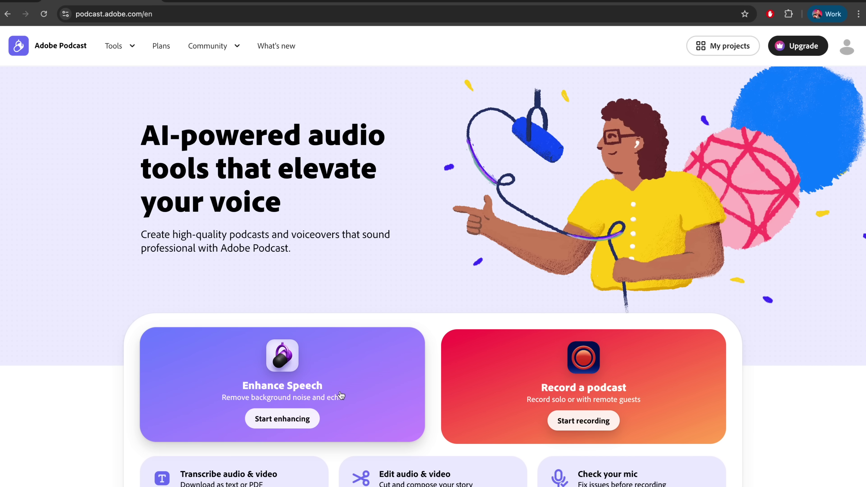
click(304, 417)
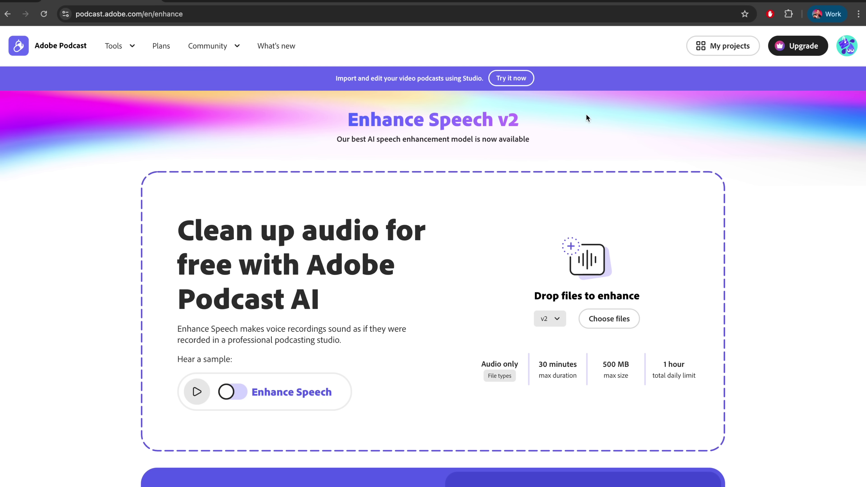
click(362, 224)
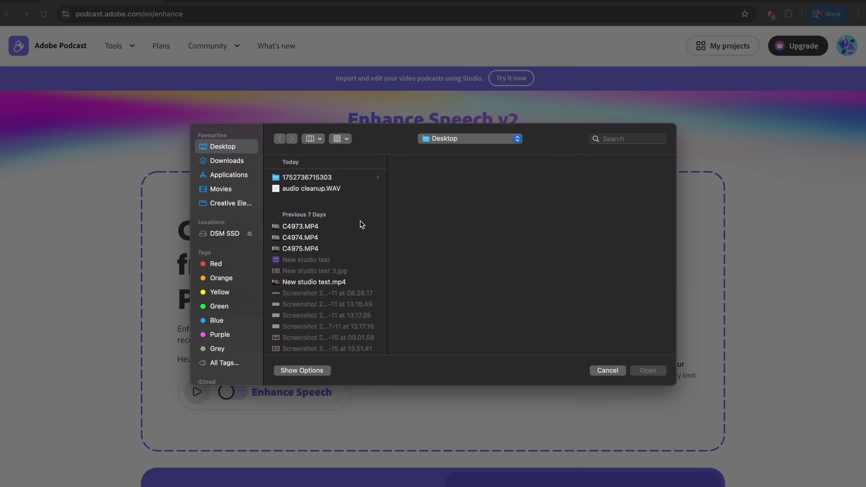
click(607, 371)
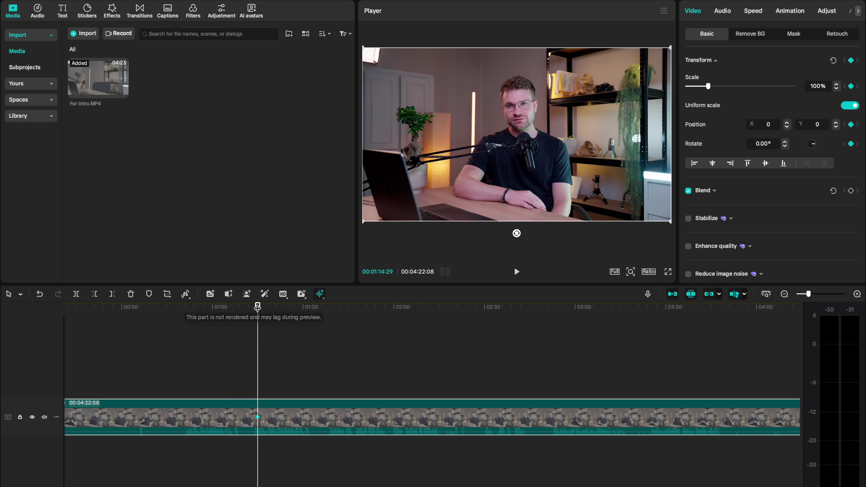
- At 01:18 set Scale to 116% as a zoom keyframe, play it back, and reselect the clip
drag(257, 307, 267, 307)
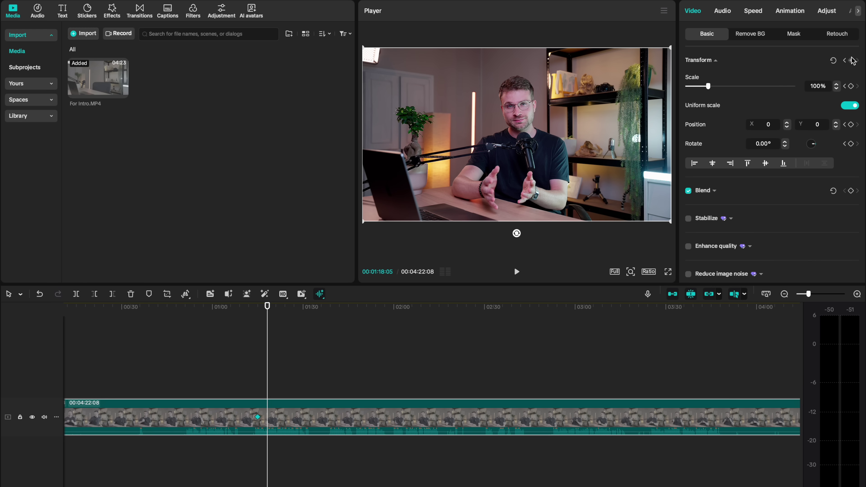
drag(708, 86, 711, 86)
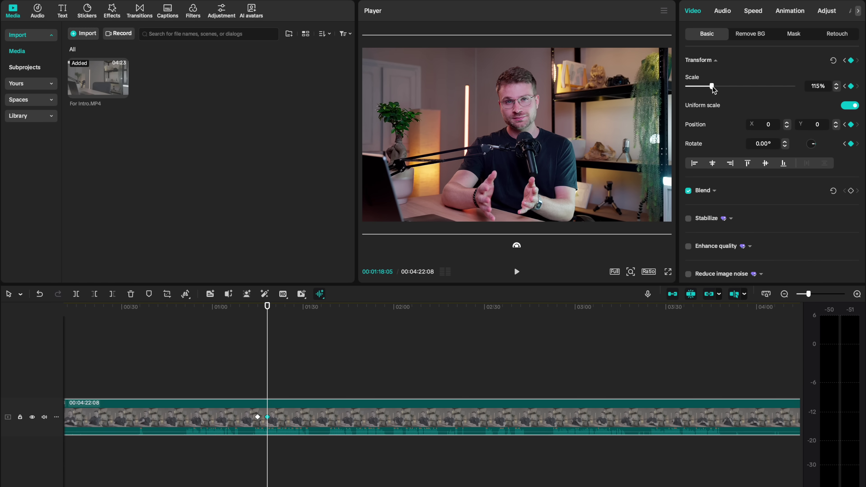
click(258, 387)
key(space)
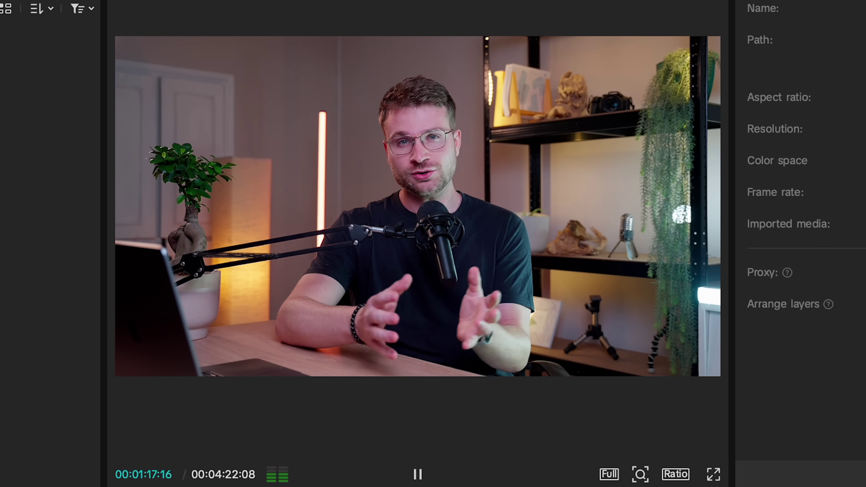
key(space)
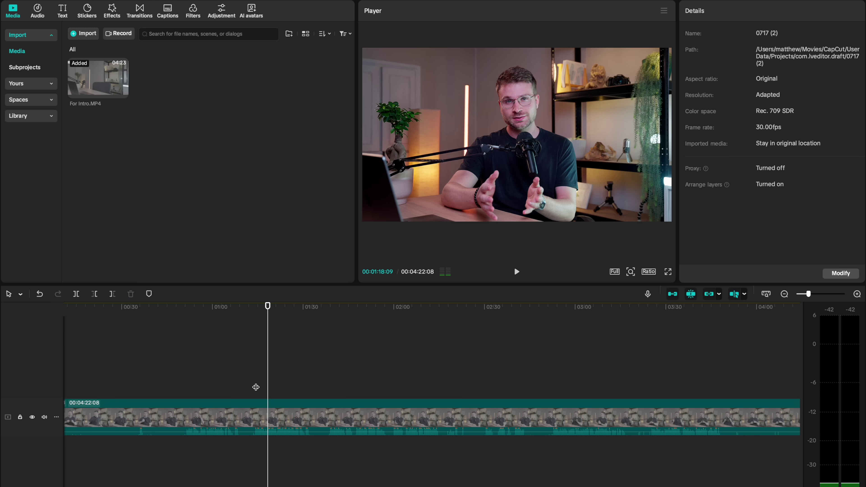
key(super+equal)
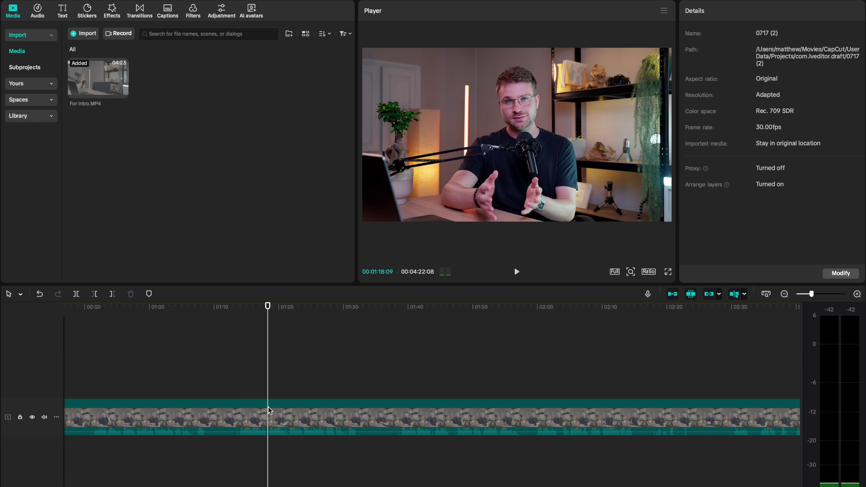
click(269, 409)
- Show the clip's keyframe lanes, select both scale keyframes and apply the preset Ease curve
right_click(267, 410)
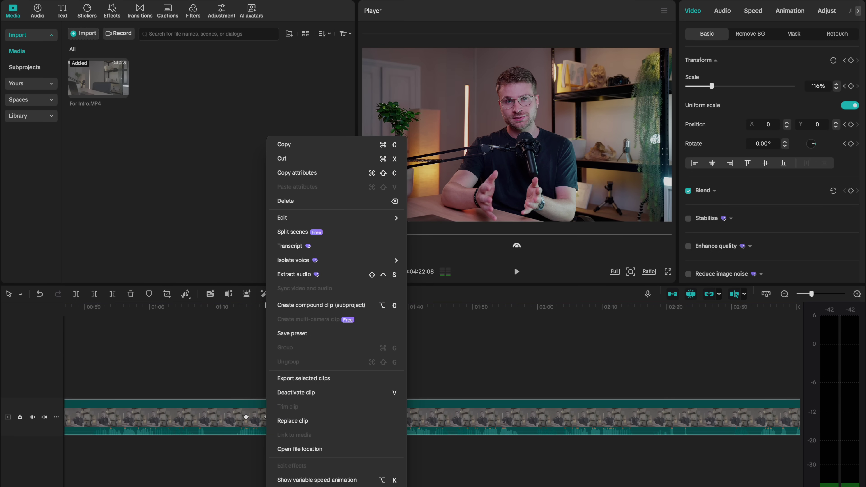
click(307, 479)
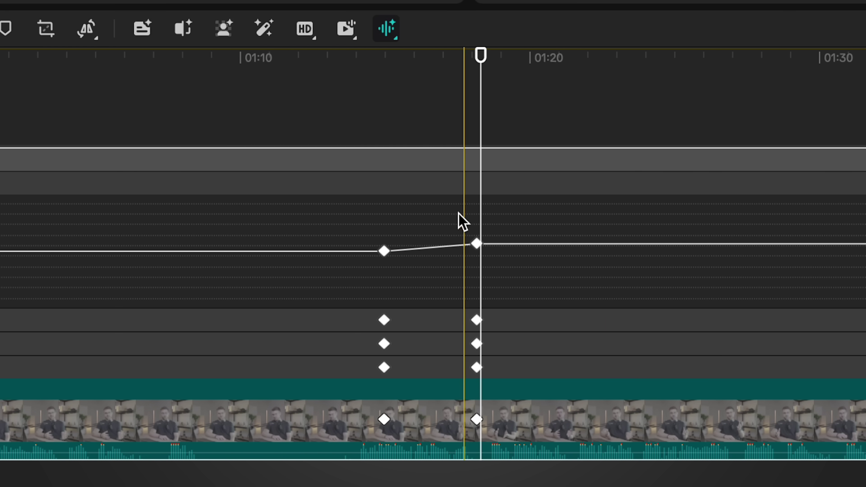
drag(352, 219, 507, 268)
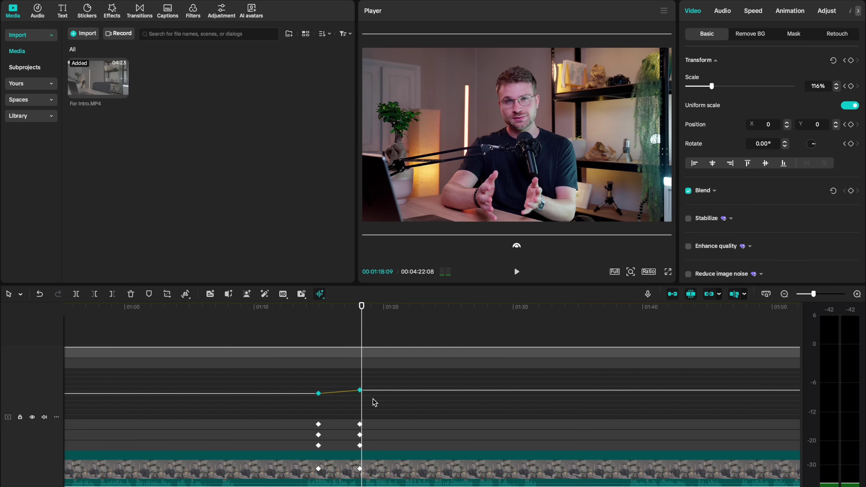
scroll(374, 403, down, 5)
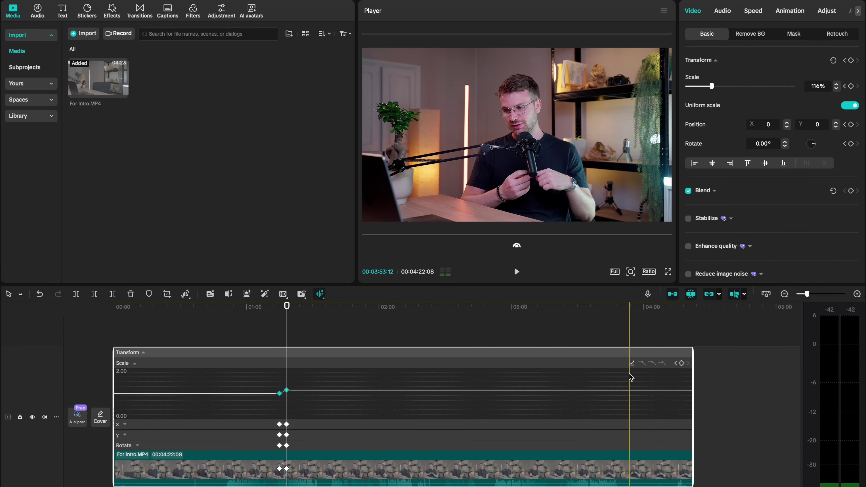
click(630, 362)
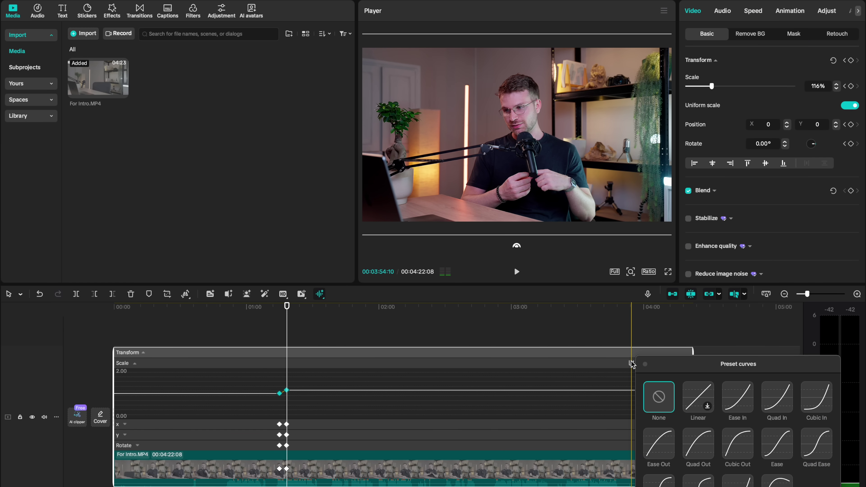
click(766, 445)
scroll(268, 425, up, 5)
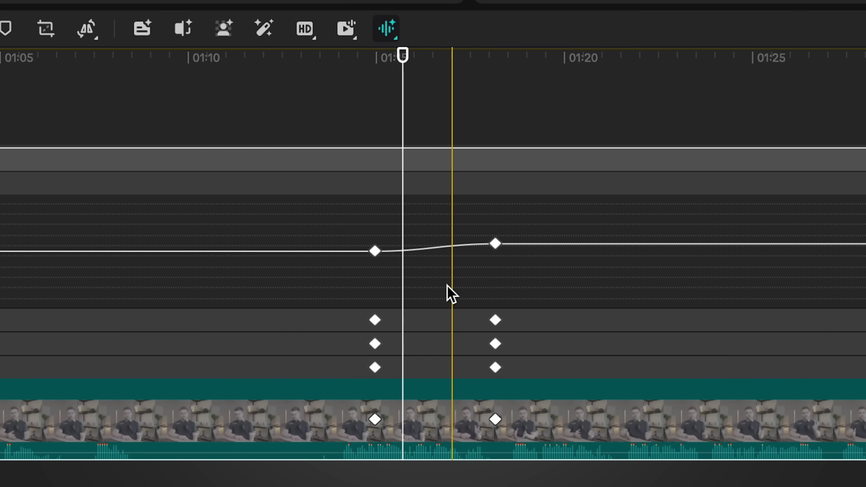
- Preview the eased zoom, switch its curve to Quad Ease, and play it again
key(space)
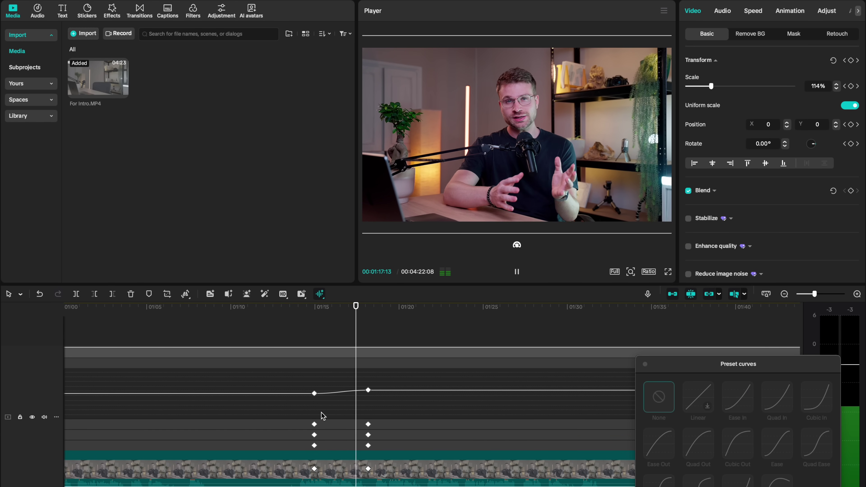
key(space)
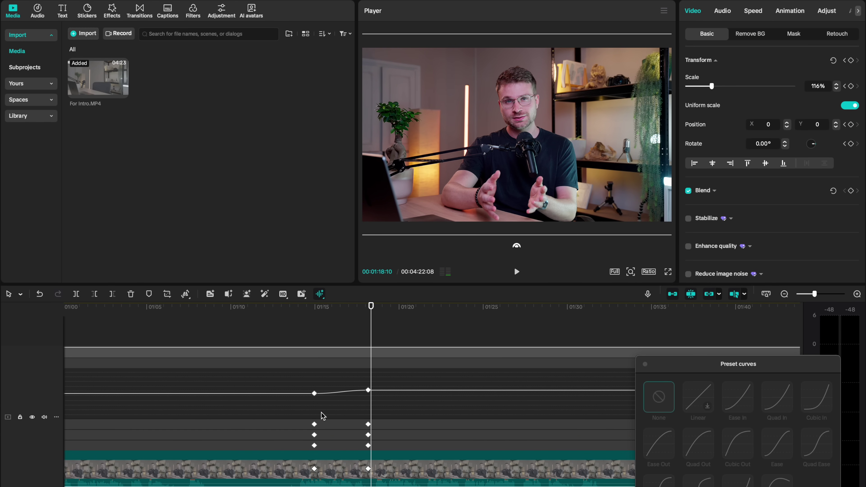
click(777, 443)
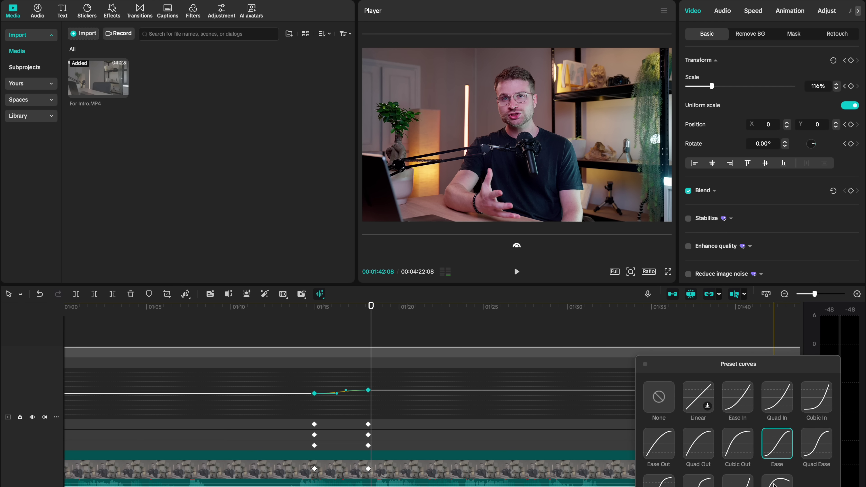
click(813, 453)
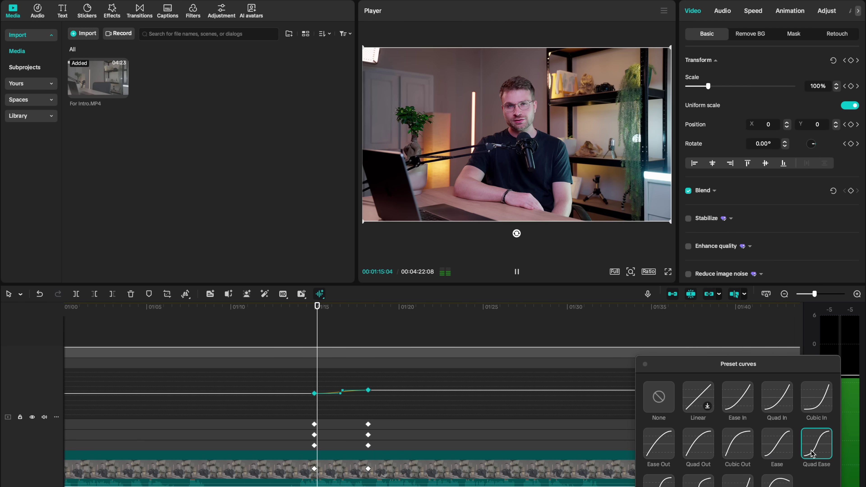
click(324, 409)
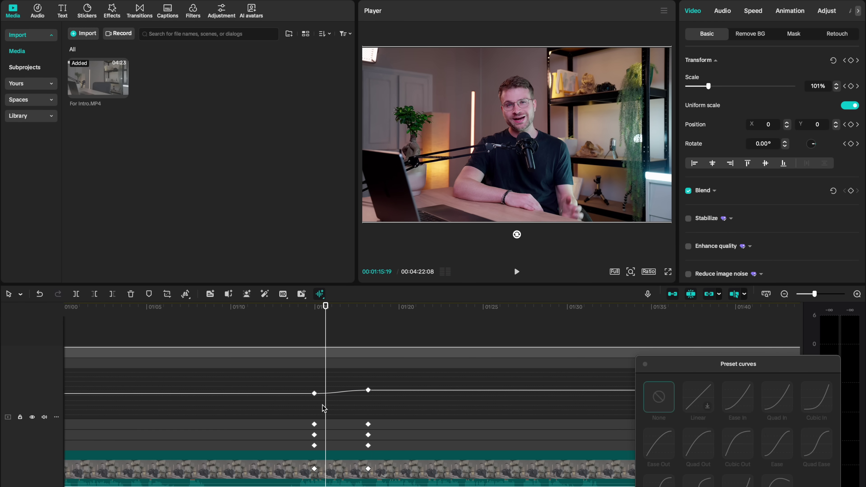
scroll(333, 403, up, 3)
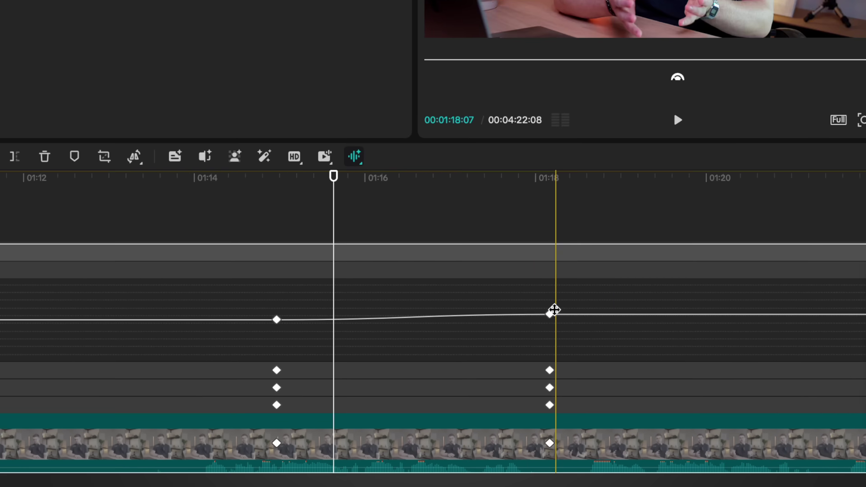
click(440, 391)
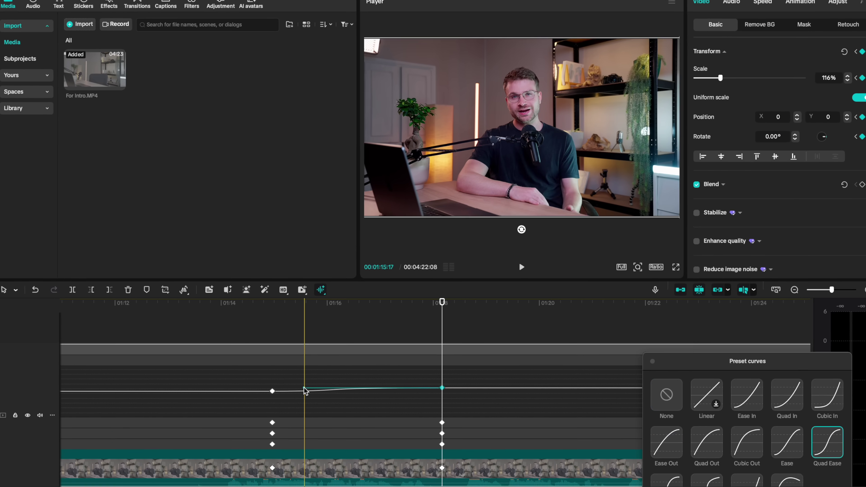
key(space)
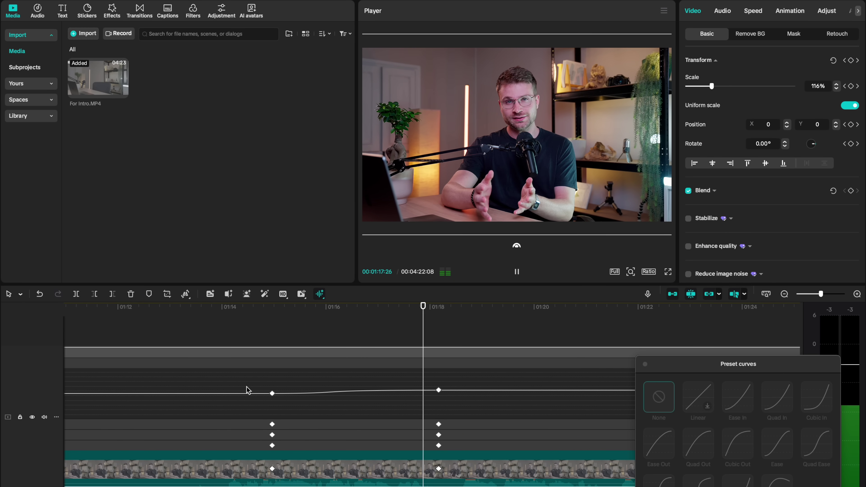
- Stop playback once the 100%-to-116% zoom has played
key(space)
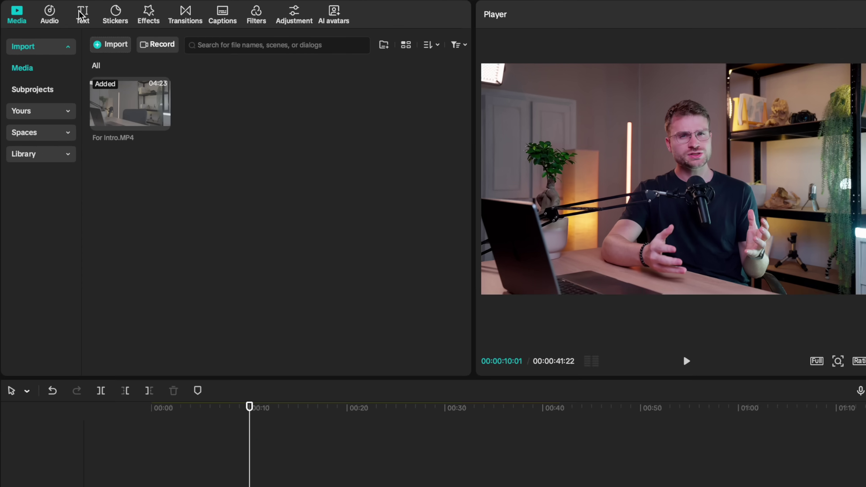
- Generate automatic captions from the clip's speech
click(63, 11)
click(64, 240)
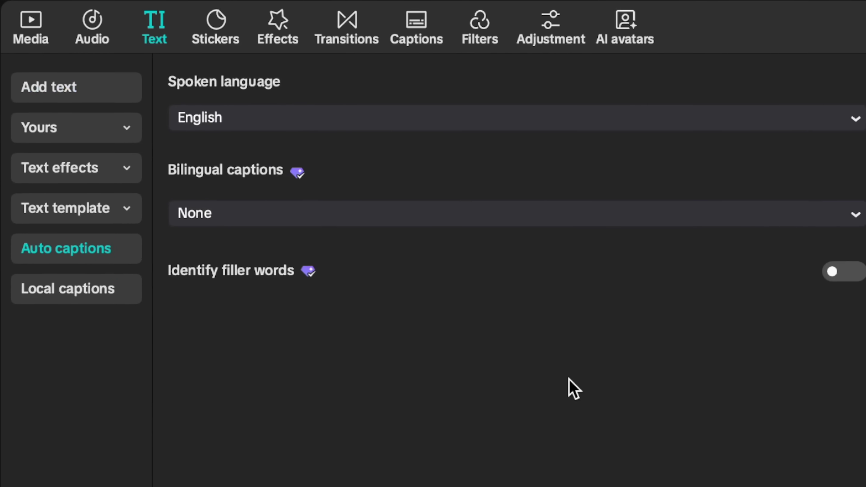
click(510, 423)
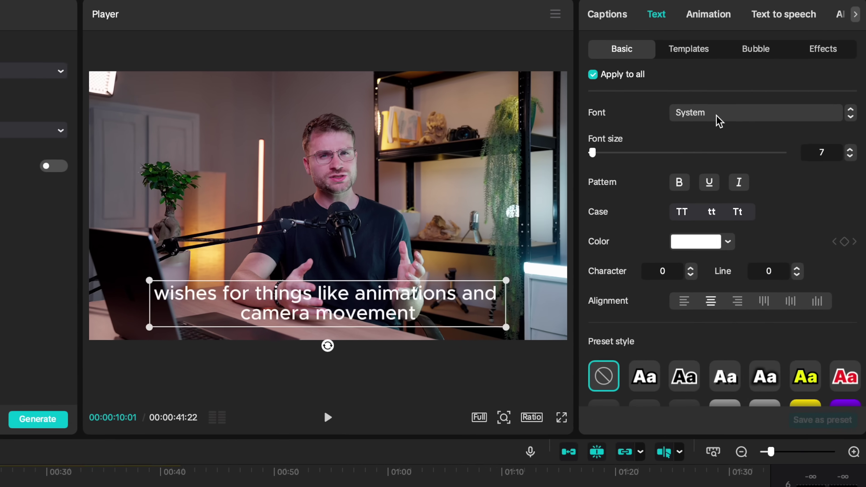
- Apply the Inter Semi Bold font to all captions
click(767, 77)
click(687, 125)
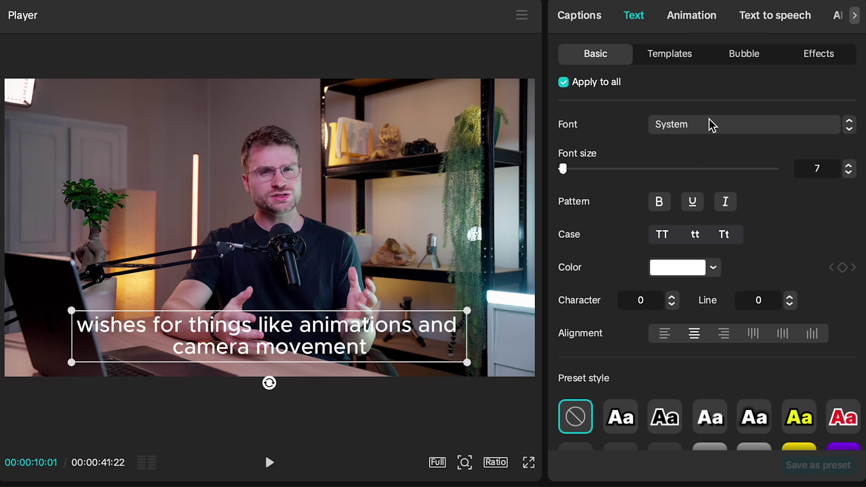
click(712, 125)
click(716, 285)
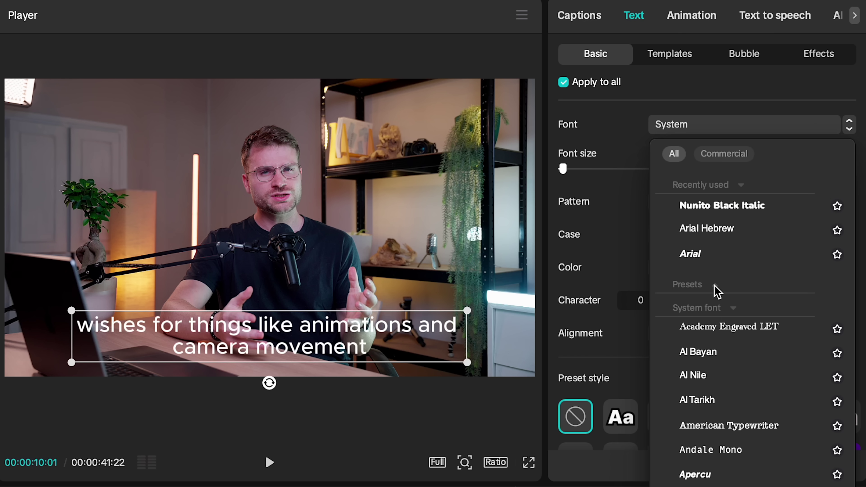
scroll(724, 433, down, 15)
scroll(724, 436, down, 20)
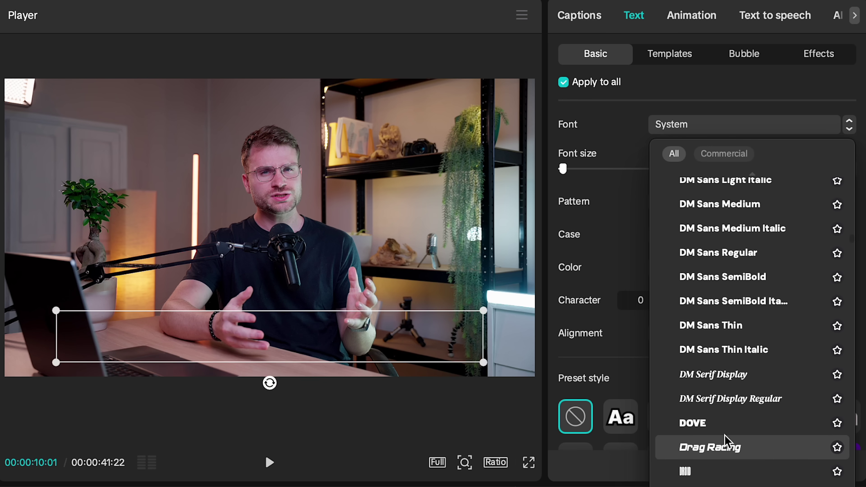
scroll(726, 442, down, 10)
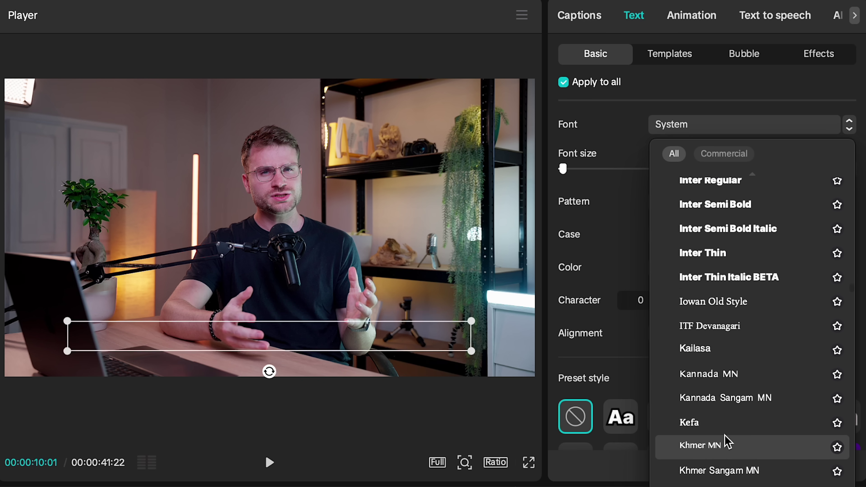
scroll(727, 441, up, 3)
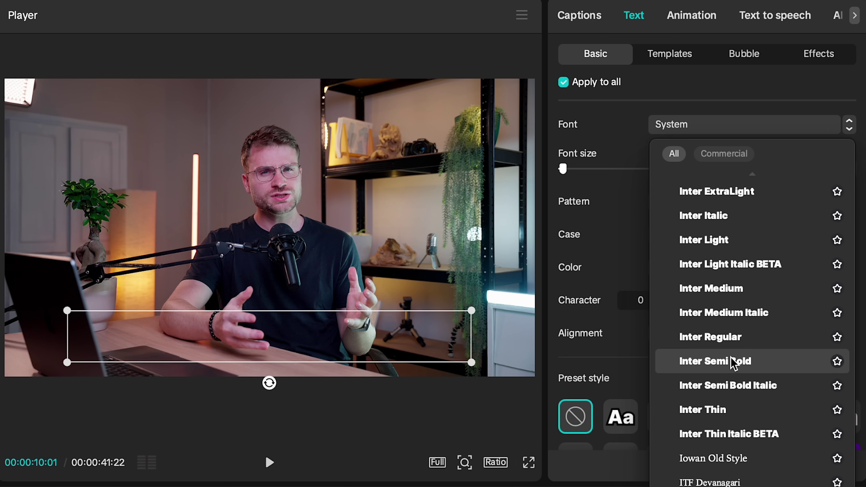
click(733, 364)
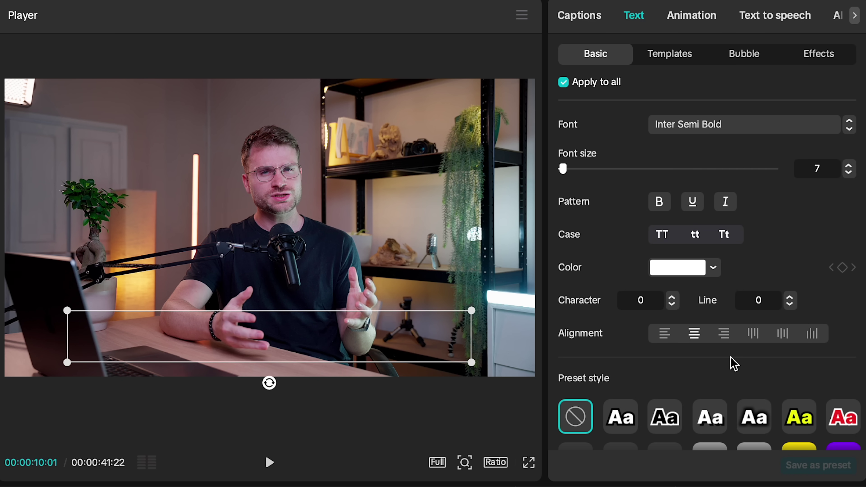
click(688, 22)
- Apply a caption animation preset with stacked uppercase words and play it back
click(804, 60)
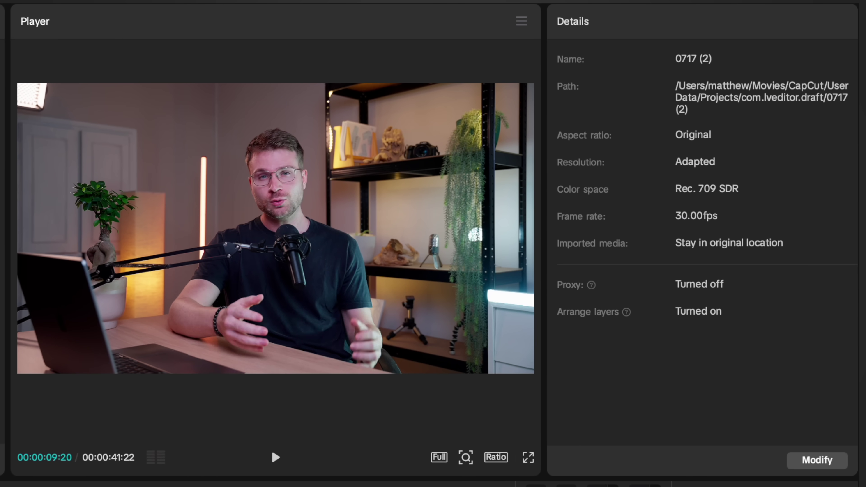
key(space)
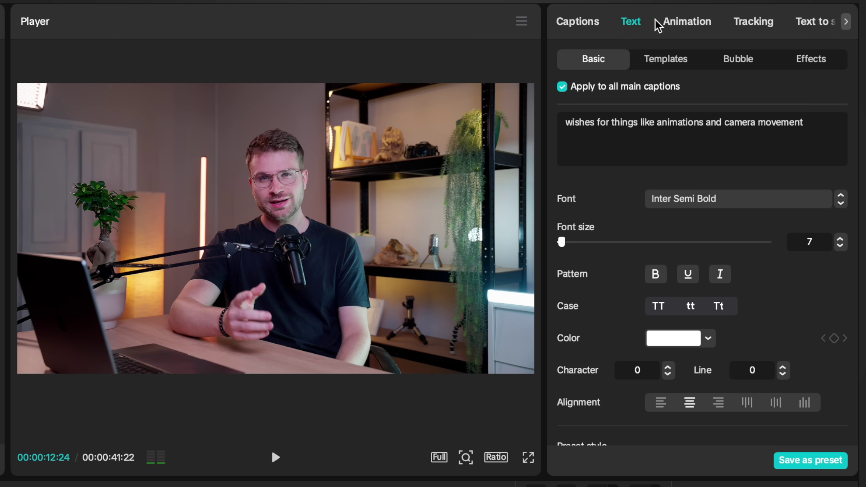
click(679, 21)
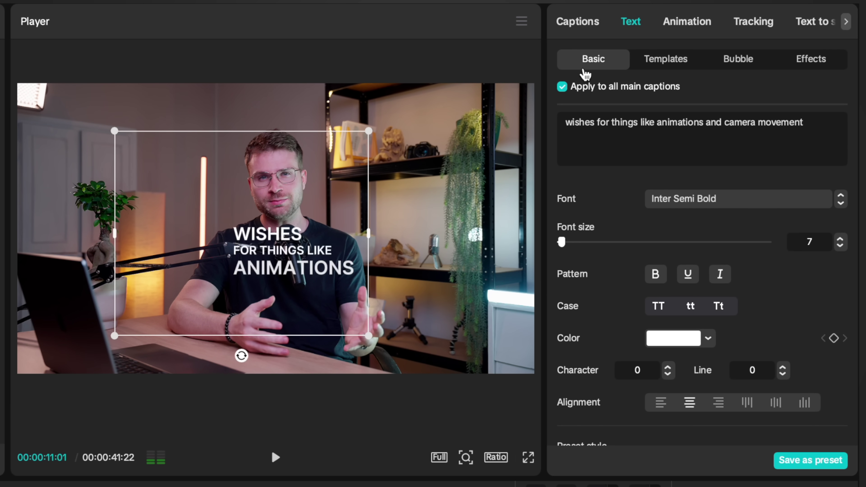
- Use Find and replace to change every caption 'risers' into 'RIZERS'
click(584, 19)
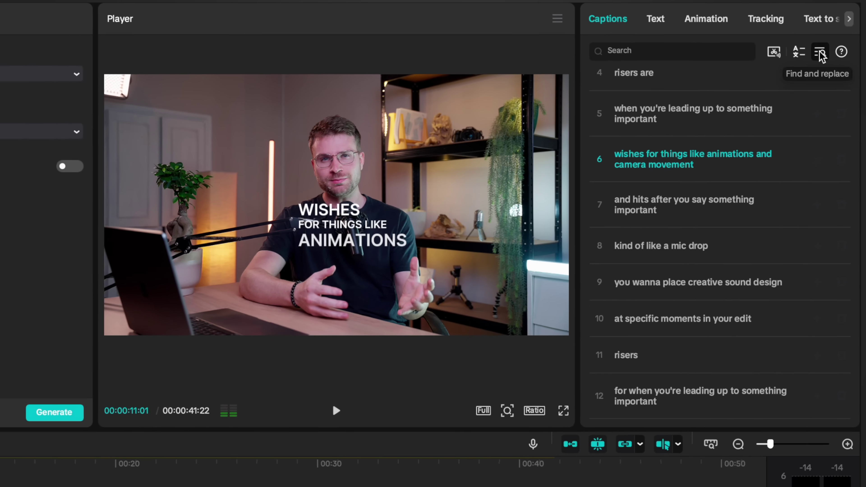
click(814, 59)
text(risers)
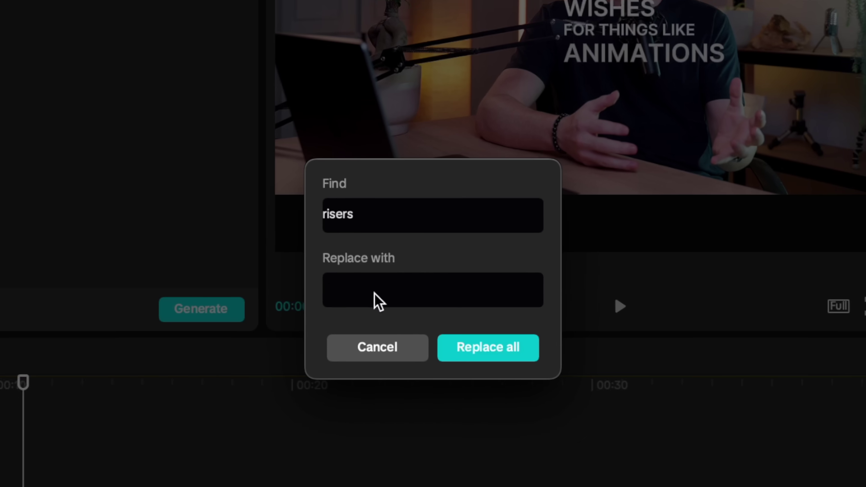
click(379, 301)
text(RIZERS)
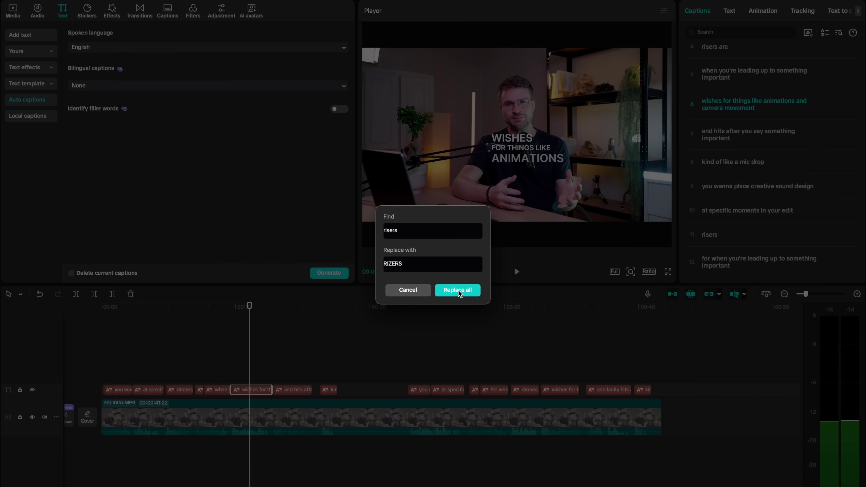
click(481, 375)
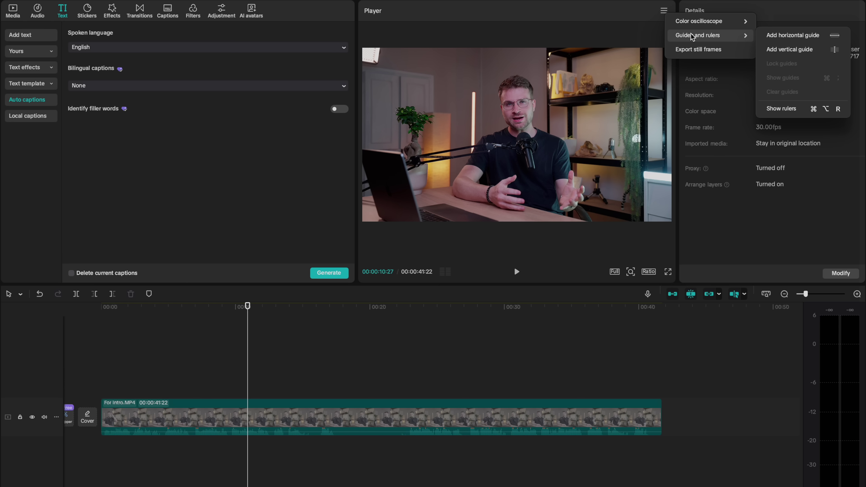
- Add a horizontal guide and a vertical guide over the video preview
click(664, 11)
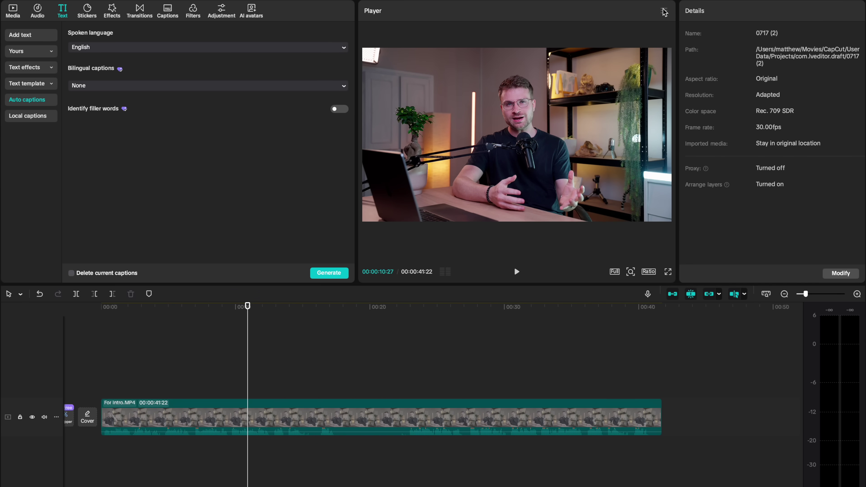
click(663, 11)
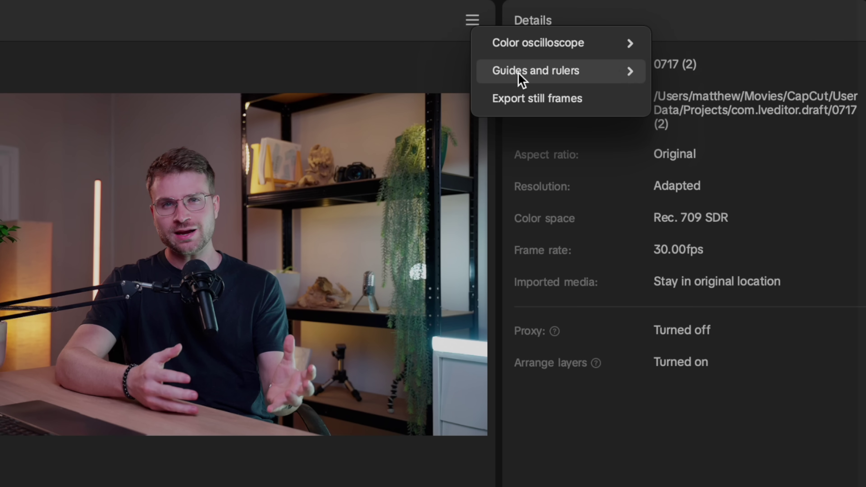
mouse_move(520, 76)
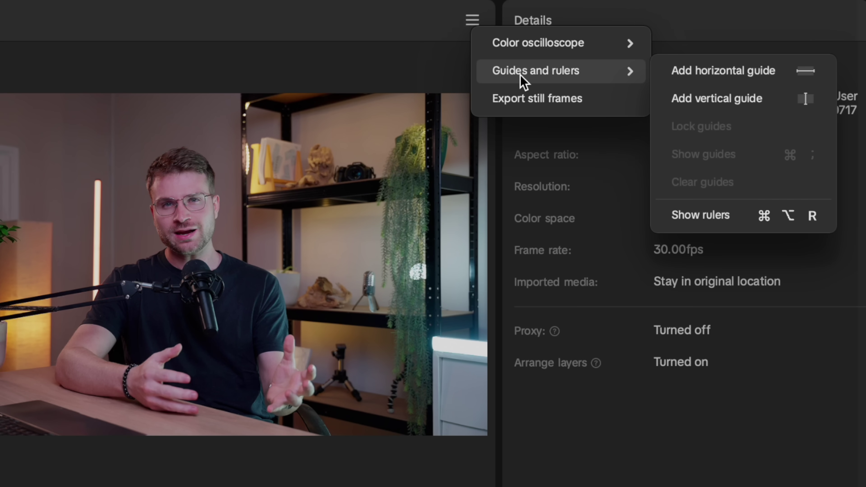
click(704, 71)
mouse_move(632, 72)
click(704, 91)
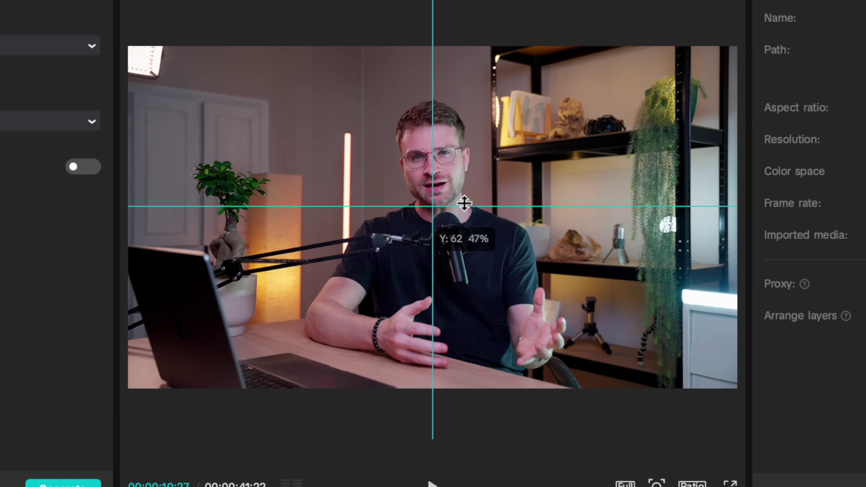
- Move the horizontal guide onto the speaker's face and enlarge the video's scale
drag(468, 147, 468, 155)
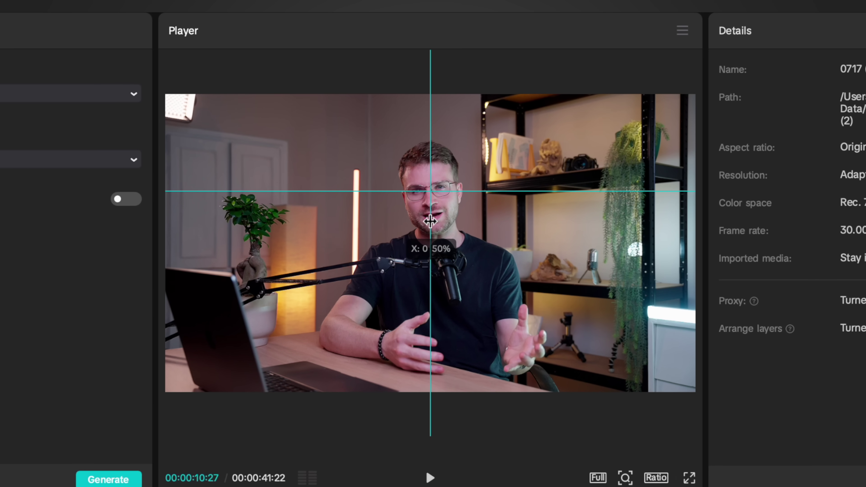
click(430, 156)
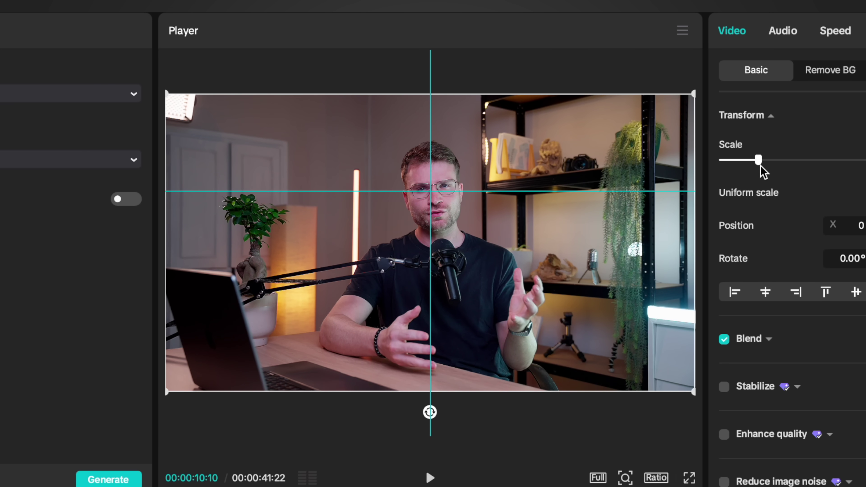
drag(760, 166, 768, 164)
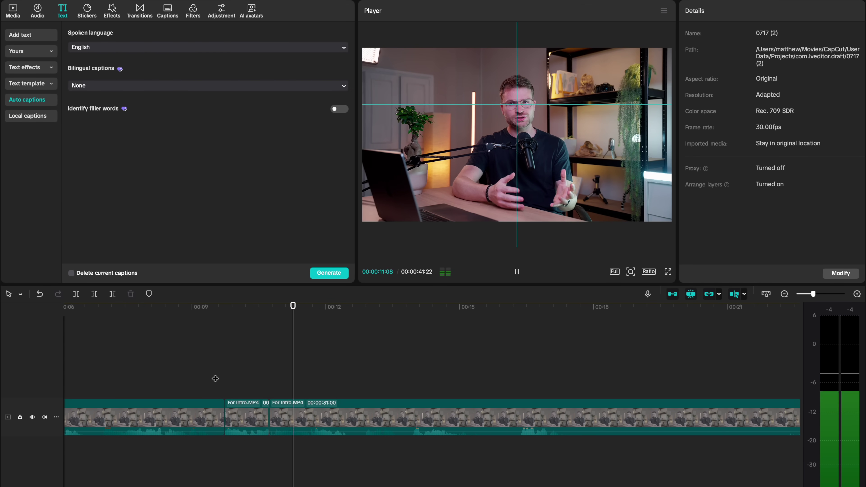
- Play the edited clip from about 00:09 through to its end
click(209, 382)
key(space)
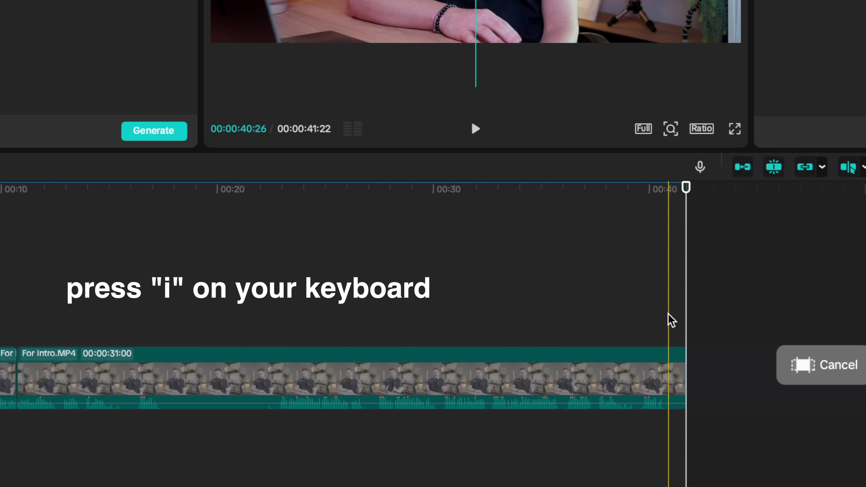
scroll(682, 328, up, 5)
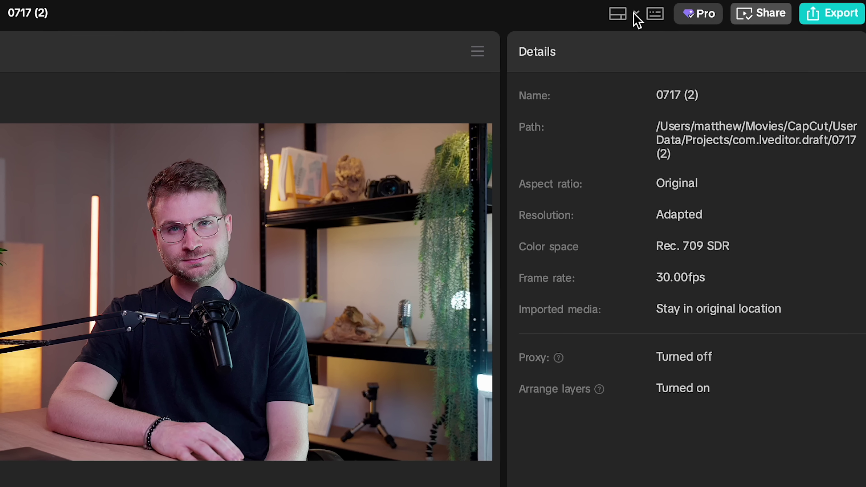
- Switch to the Vertical layout and show the 9:16 preview with a TikTok overlay
click(718, 9)
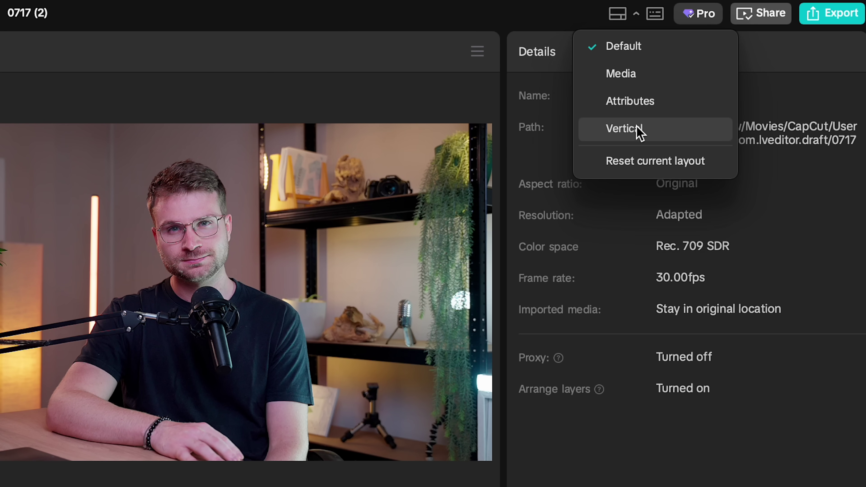
click(638, 132)
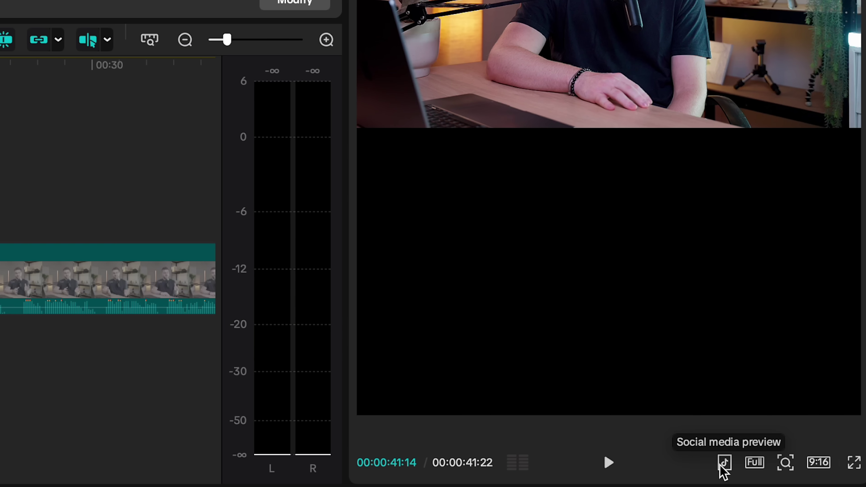
click(723, 470)
click(798, 340)
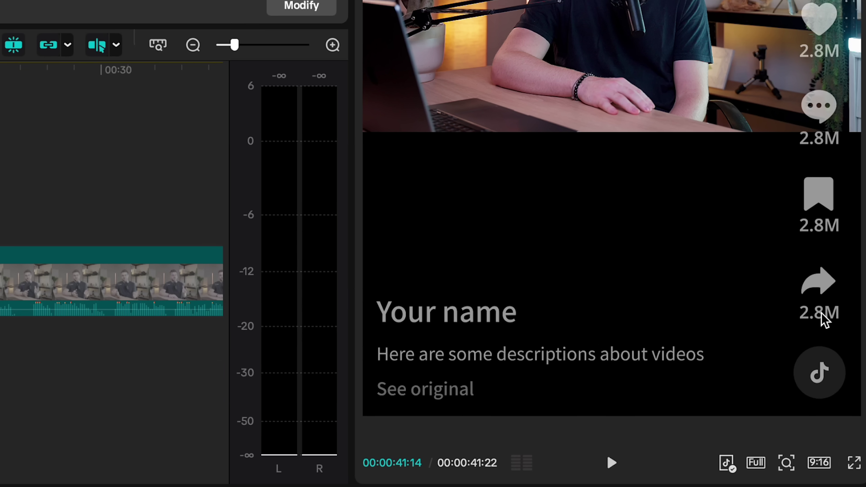